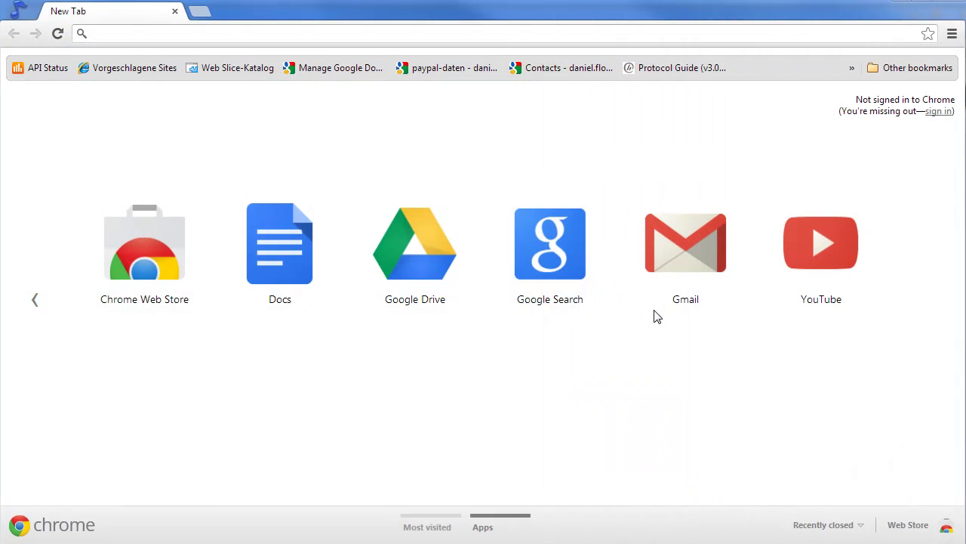
Load the udx.paymill.de invoicing site in the browser.
left_click(227, 33)
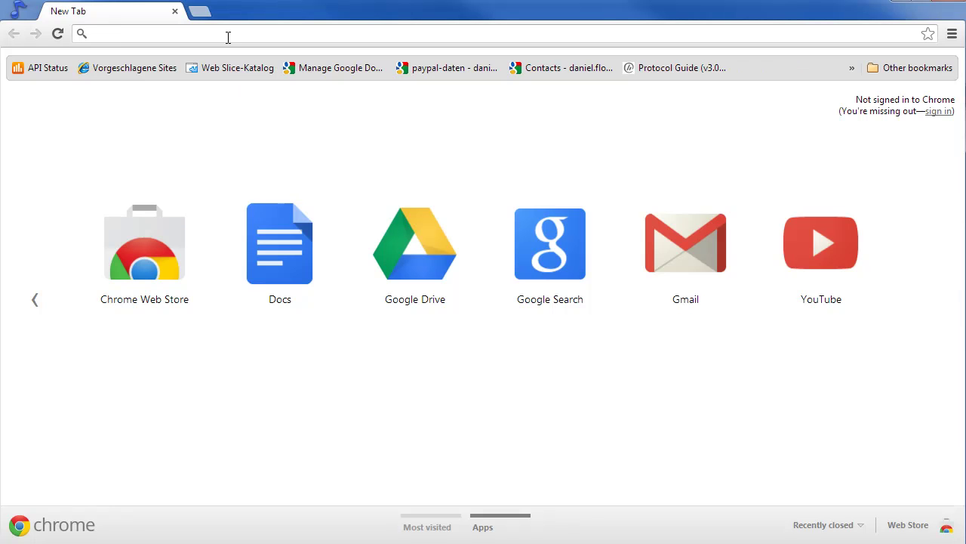
type("udx.paymill.de")
key("Return")
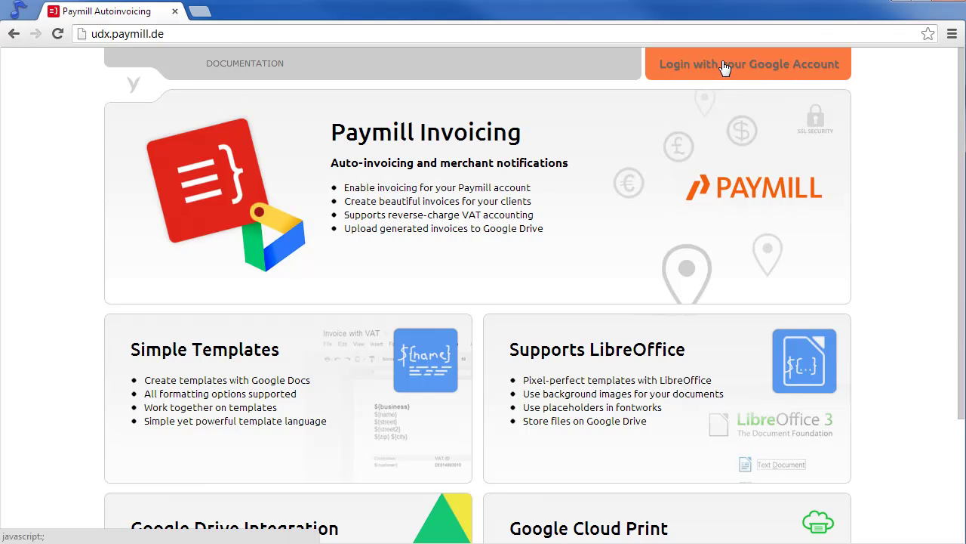
Log in to Paymill Invoicing with the Google account's e-mail and password.
left_click(786, 70)
type("auto")
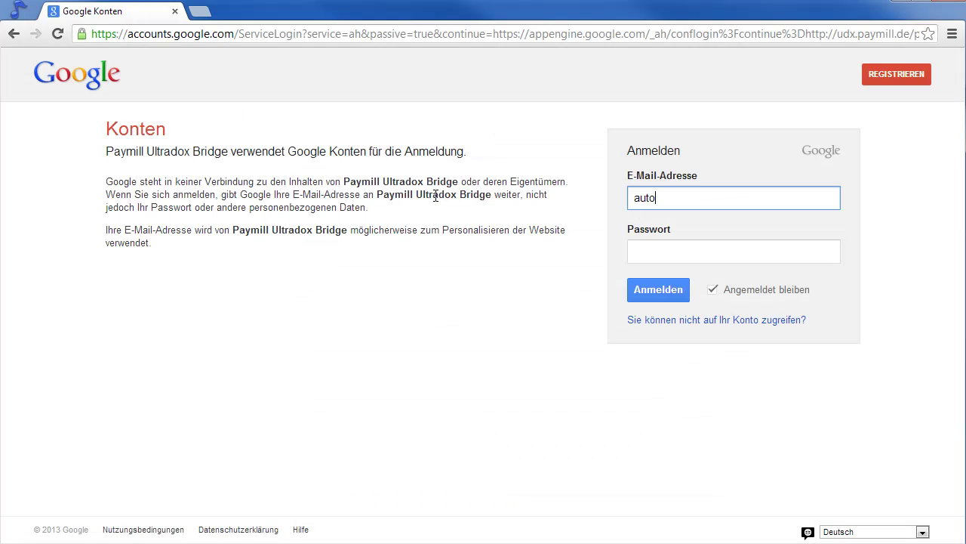
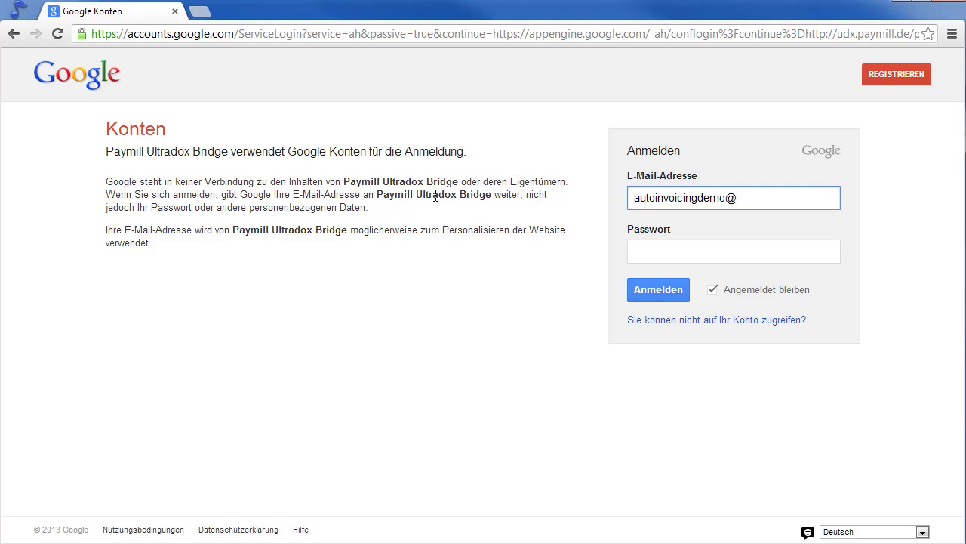
key("Tab")
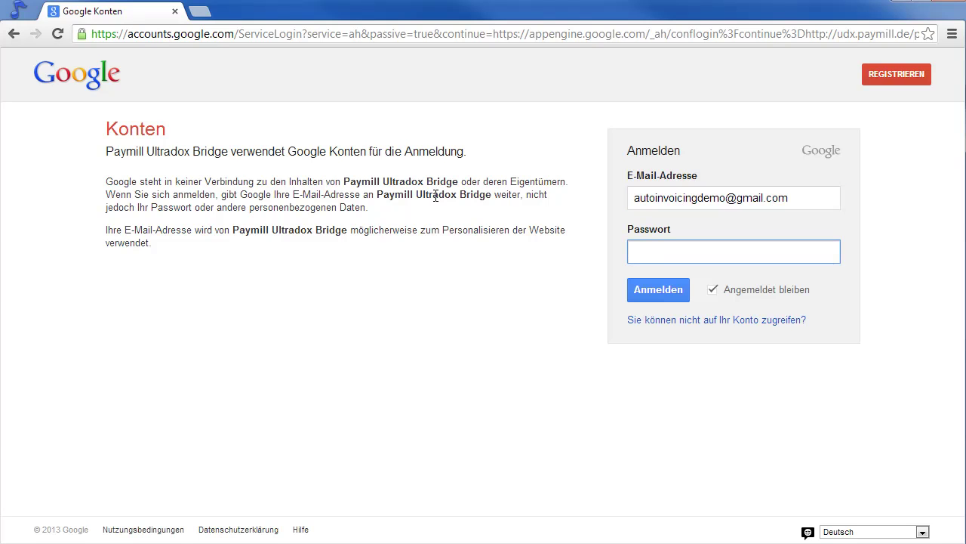
key("Return")
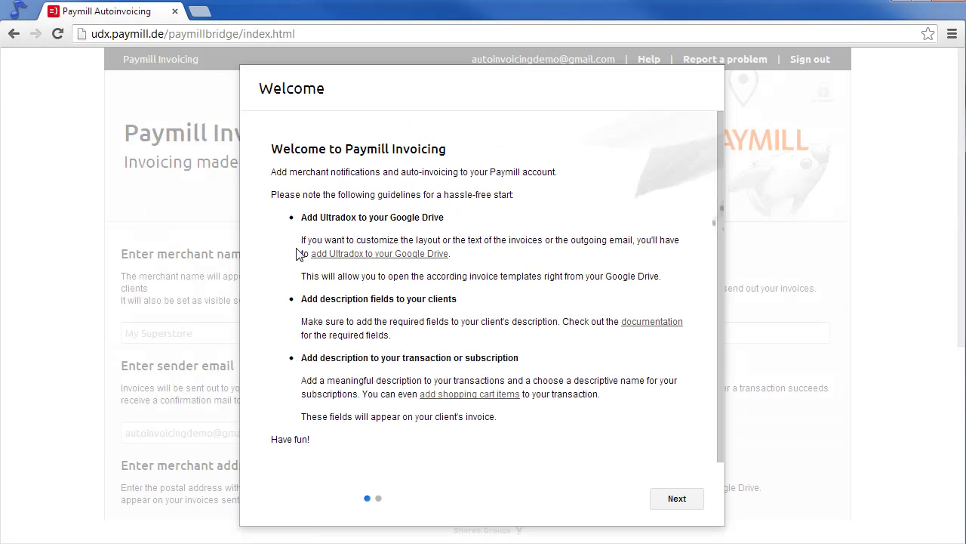
Add the Ultradox app to Chrome from its Chrome Web Store page.
left_click(407, 254)
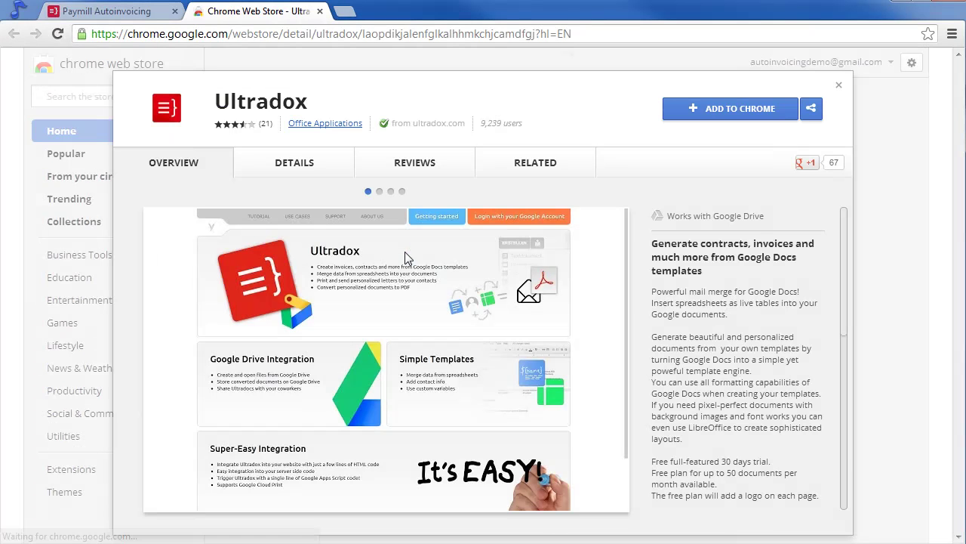
left_click(715, 110)
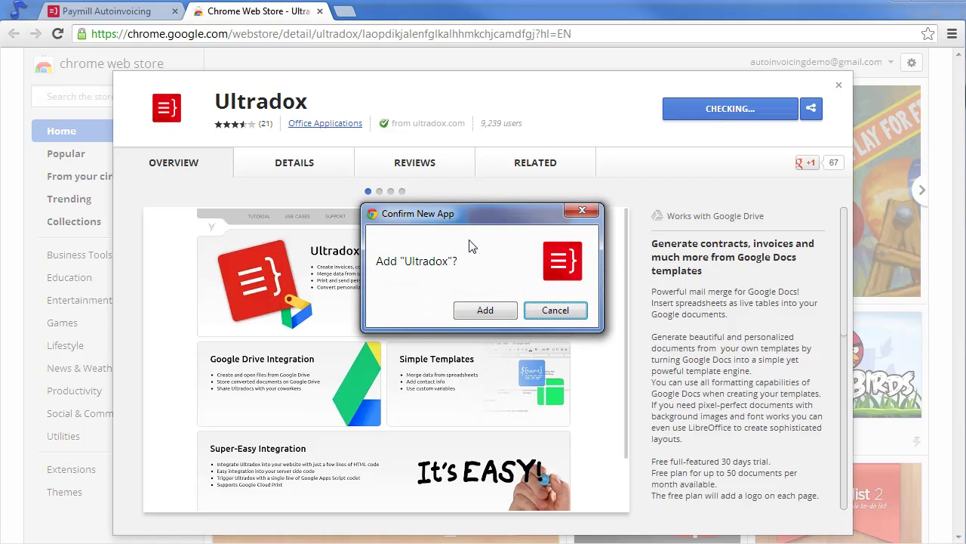
left_click(484, 310)
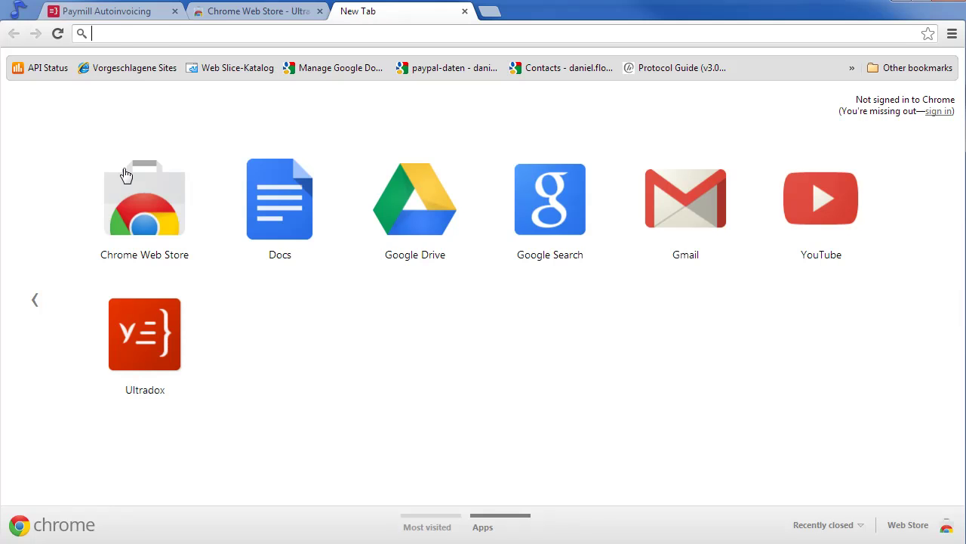
Close the Chrome Web Store and blank tabs, returning to the Paymill Invoicing welcome guide.
left_click(117, 21)
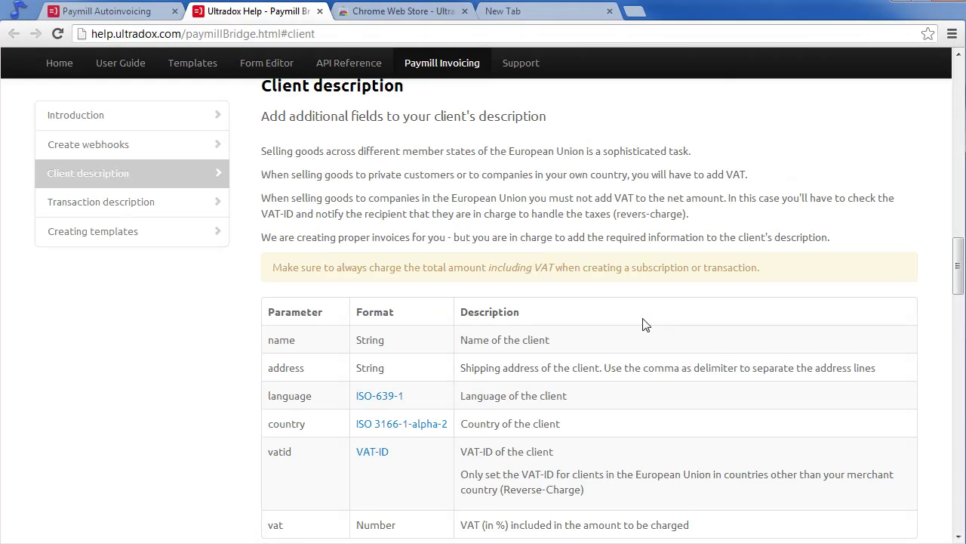
left_click(464, 12)
left_click(465, 12)
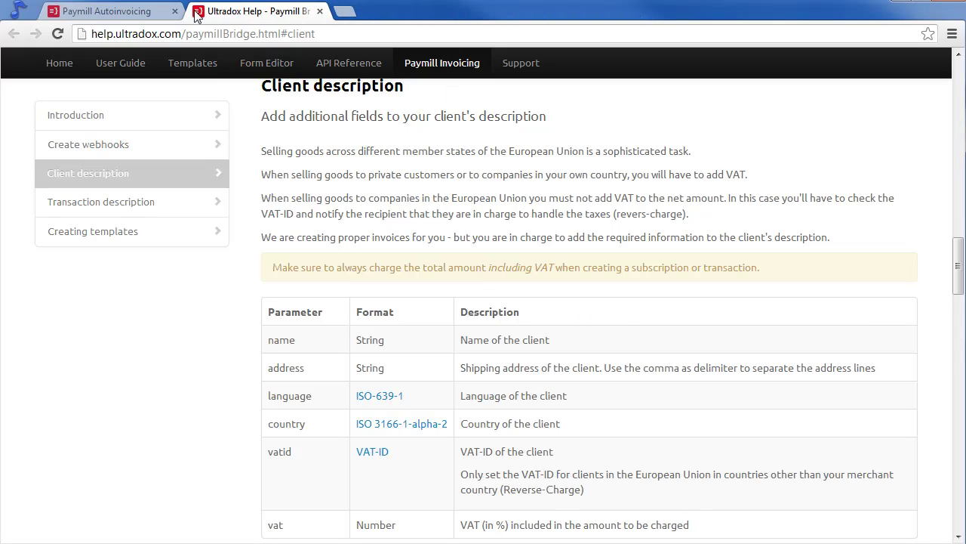
left_click(125, 13)
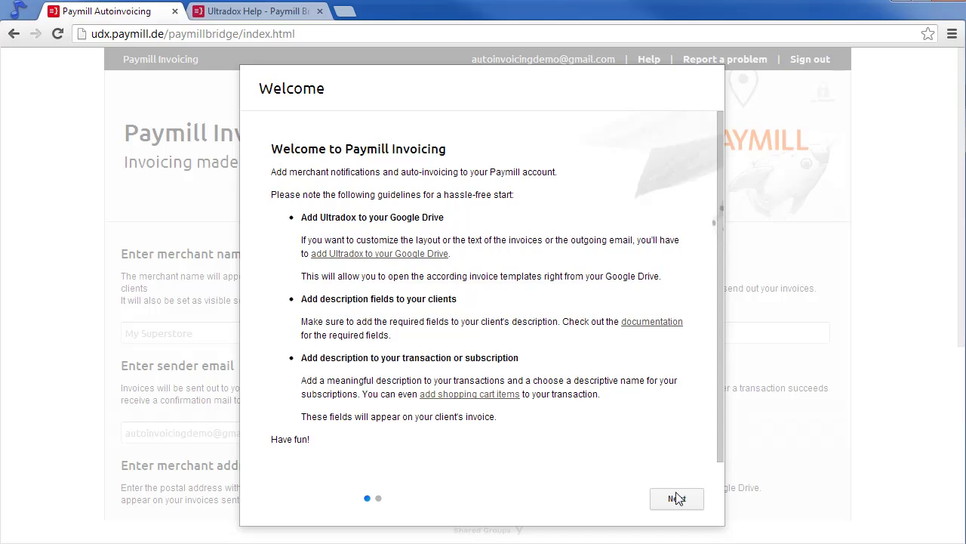
Step through the welcome guide's terms and dismiss it.
left_click(676, 498)
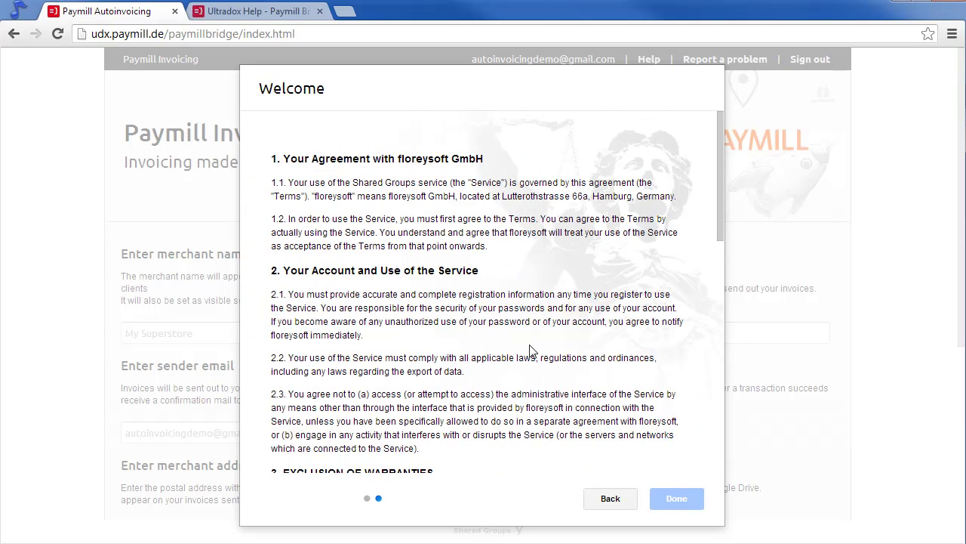
scroll(532, 351, "down", 6)
scroll(532, 351, "down", 1)
left_click(676, 497)
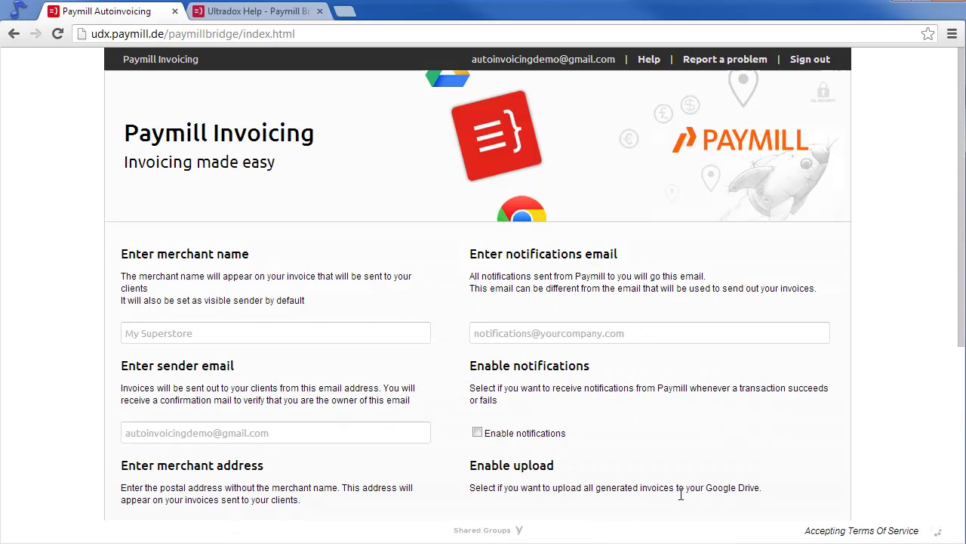
Set merchant name Megastore and paste the account e-mail as notifications and sender address.
left_click(210, 334)
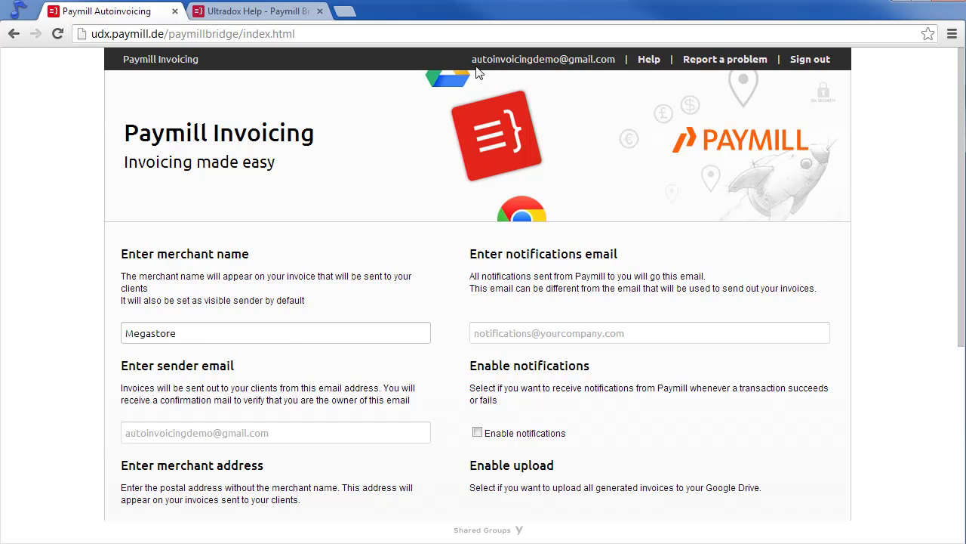
left_click_drag(471, 59, 617, 63)
key("ctrl+c")
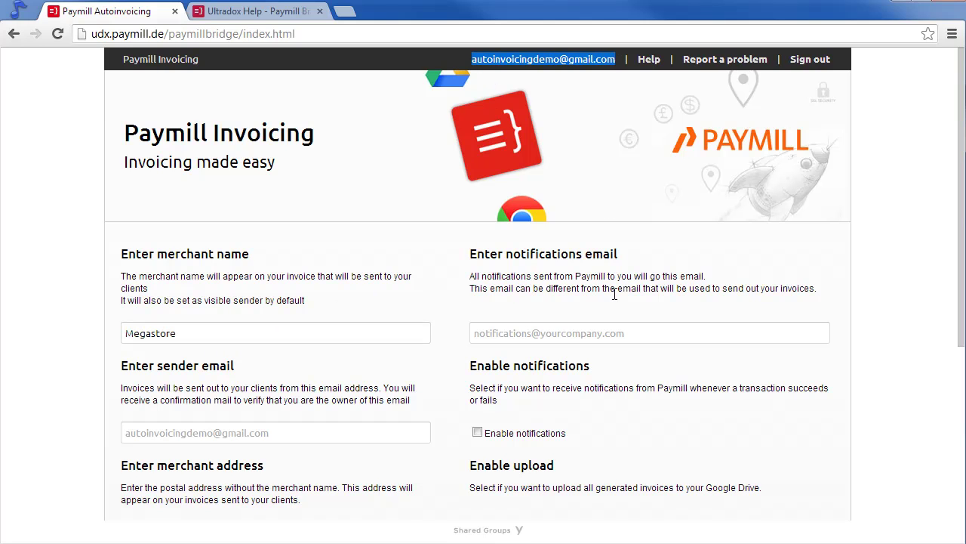
left_click(651, 333)
key("ctrl+v")
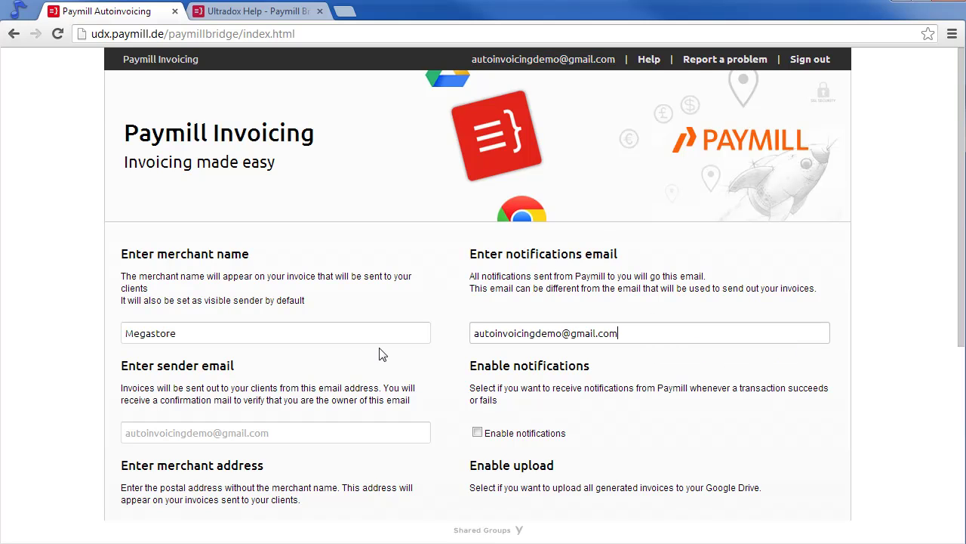
left_click(207, 430)
key("ctrl+v")
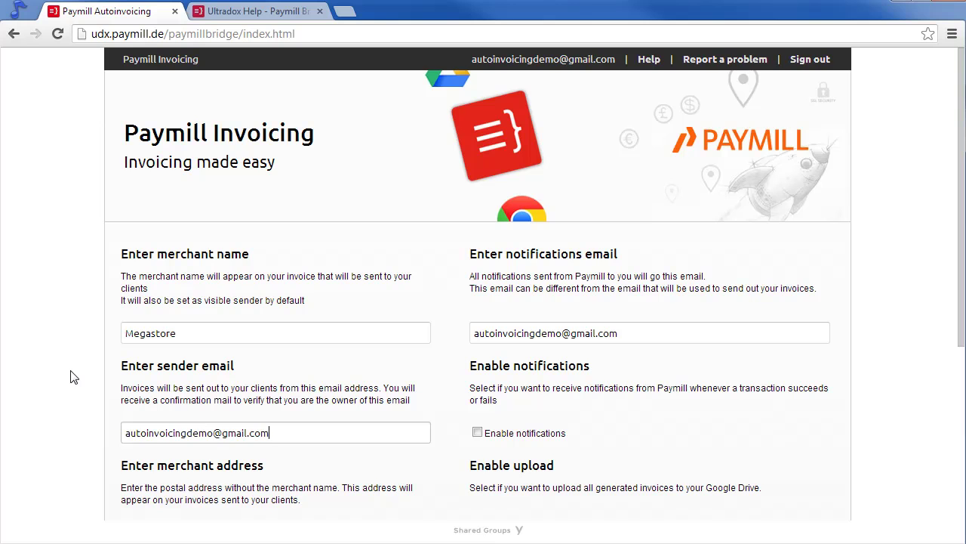
scroll(73, 396, "down", 3)
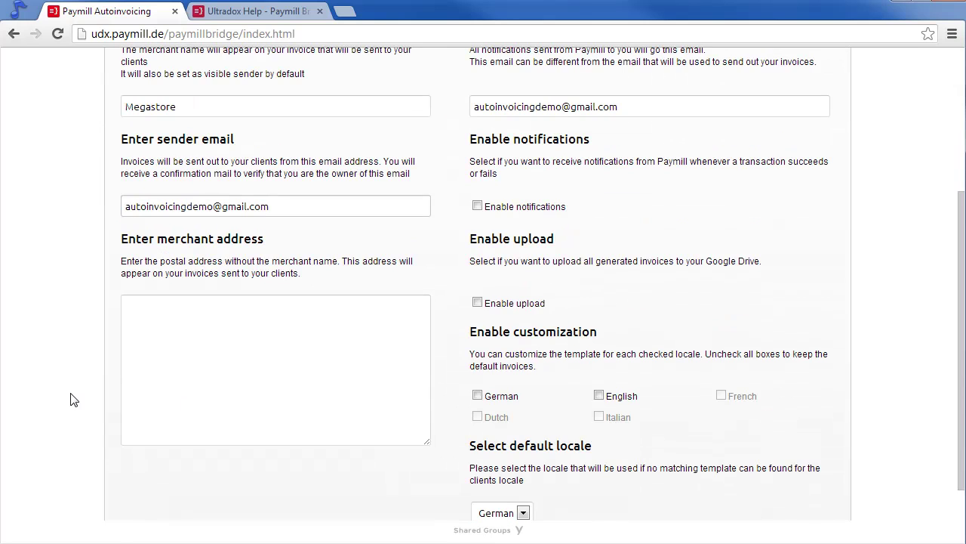
Enter the merchant street address, enable notifications, and choose English as default locale.
left_click(213, 370)
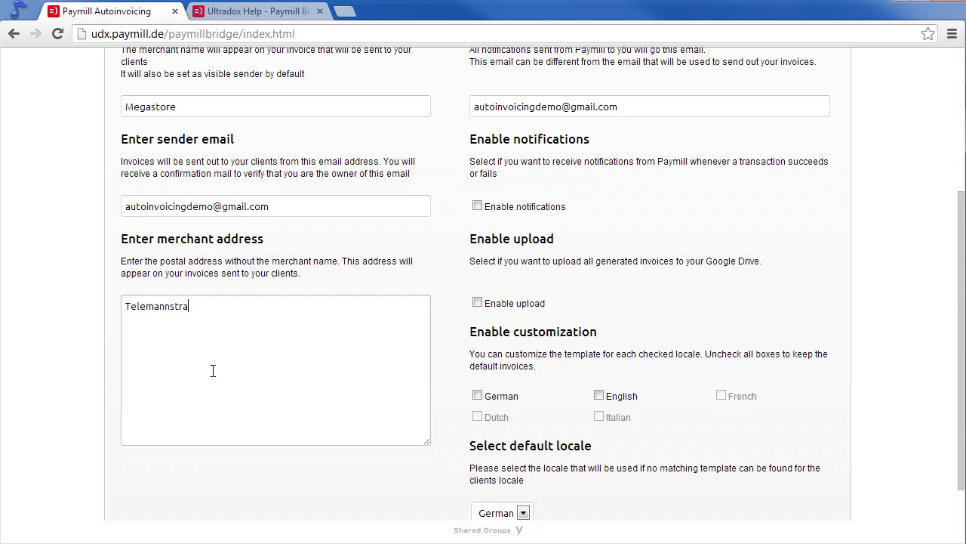
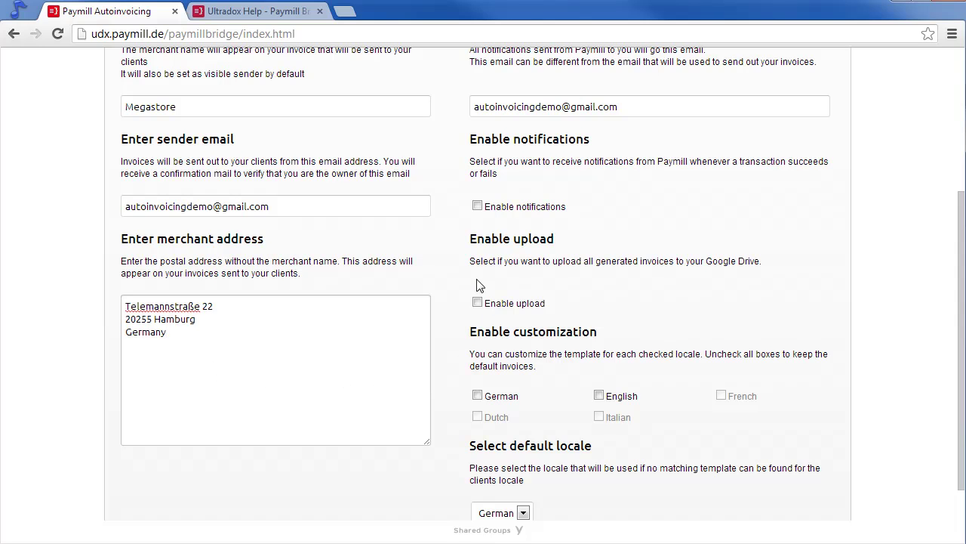
left_click(477, 205)
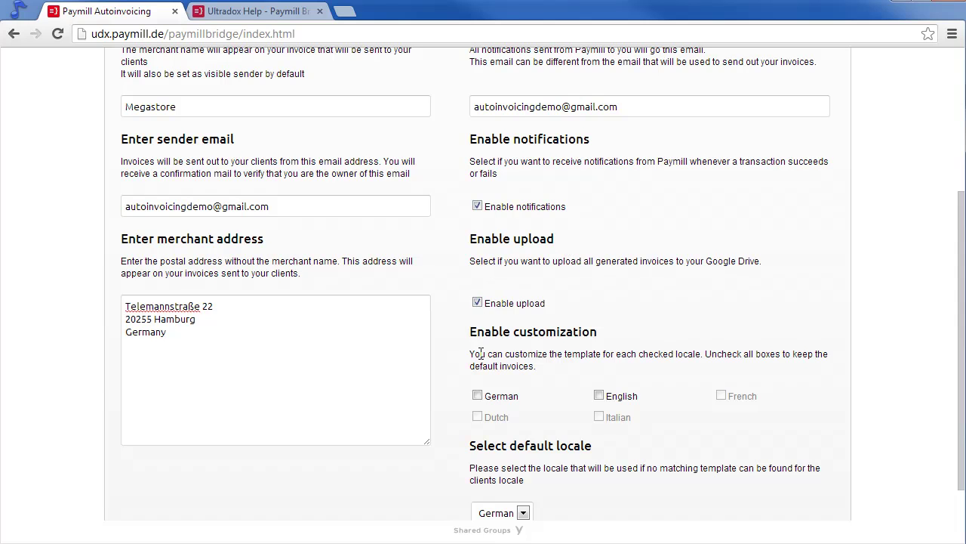
scroll(499, 366, "down", 1)
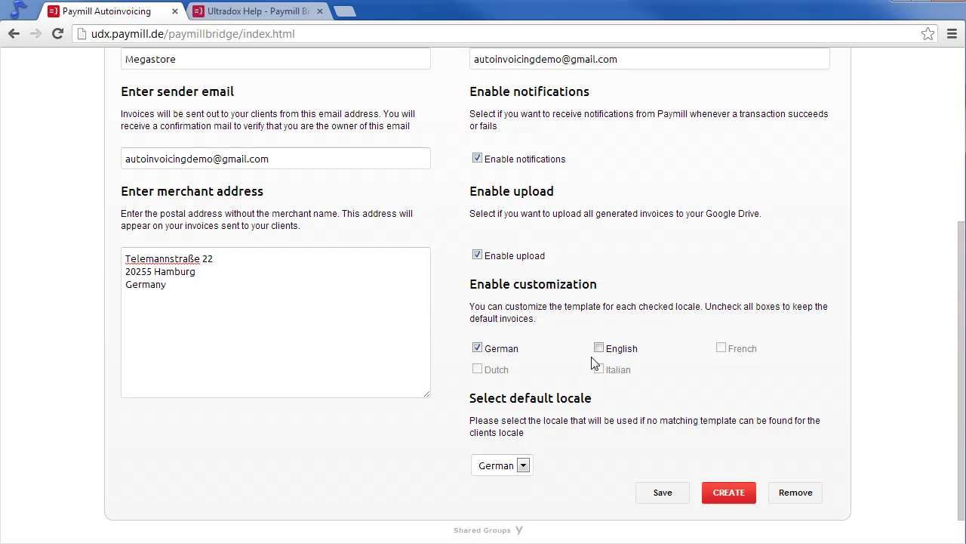
left_click(517, 467)
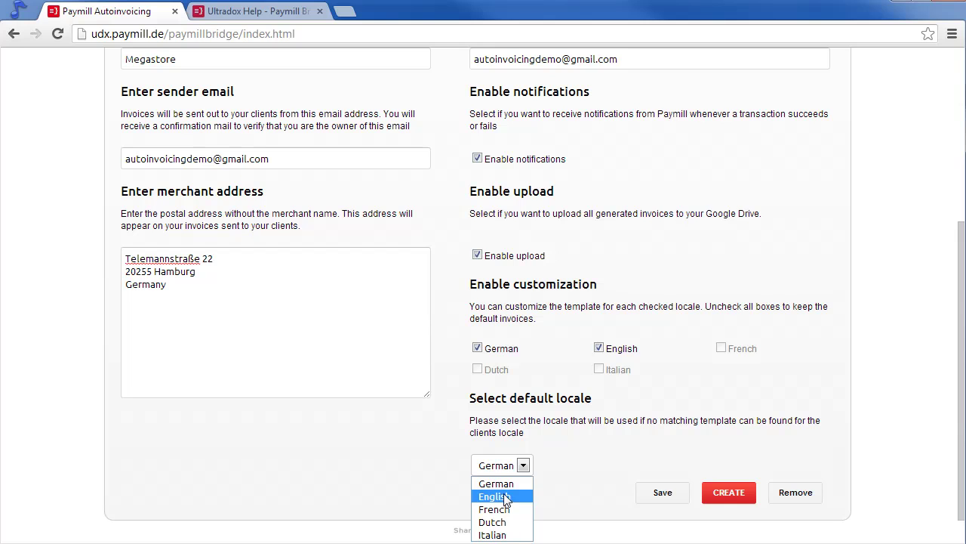
left_click(504, 496)
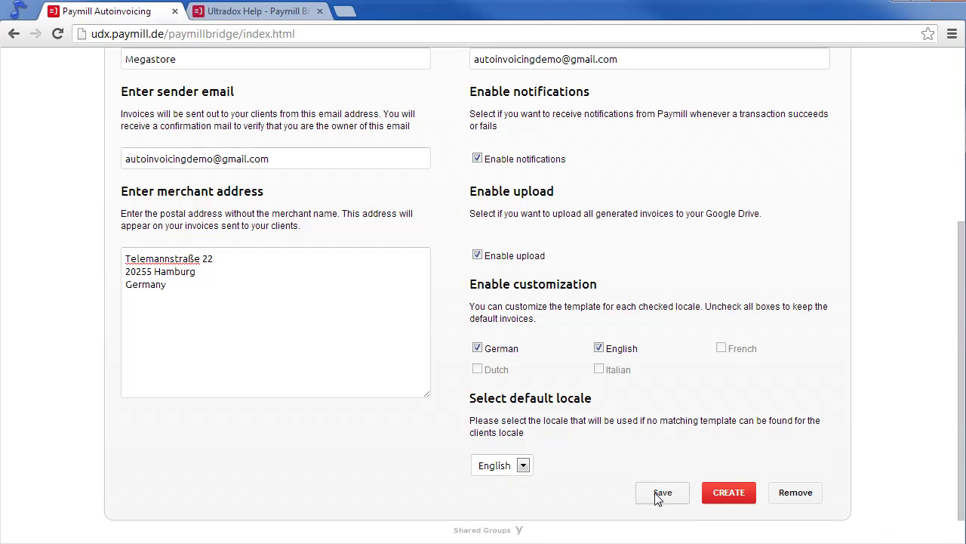
Open the Paymill website in a new tab and sign in to the Cockpit.
left_click(344, 11)
type("www.p")
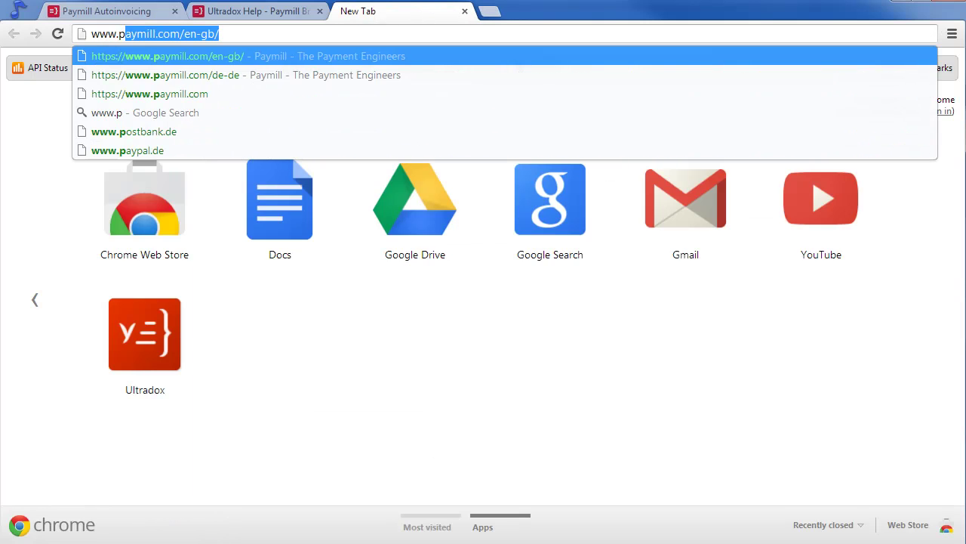
key("Return")
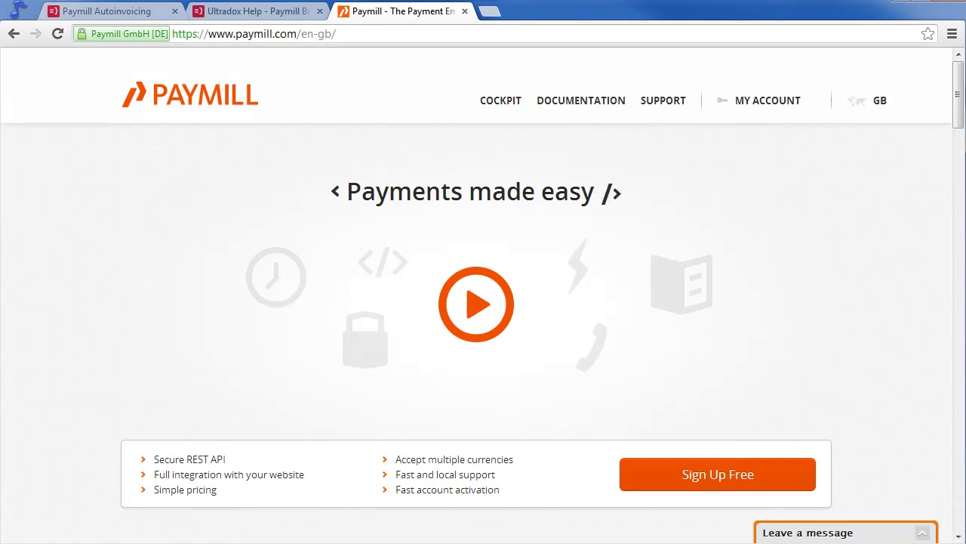
mouse_move(759, 107)
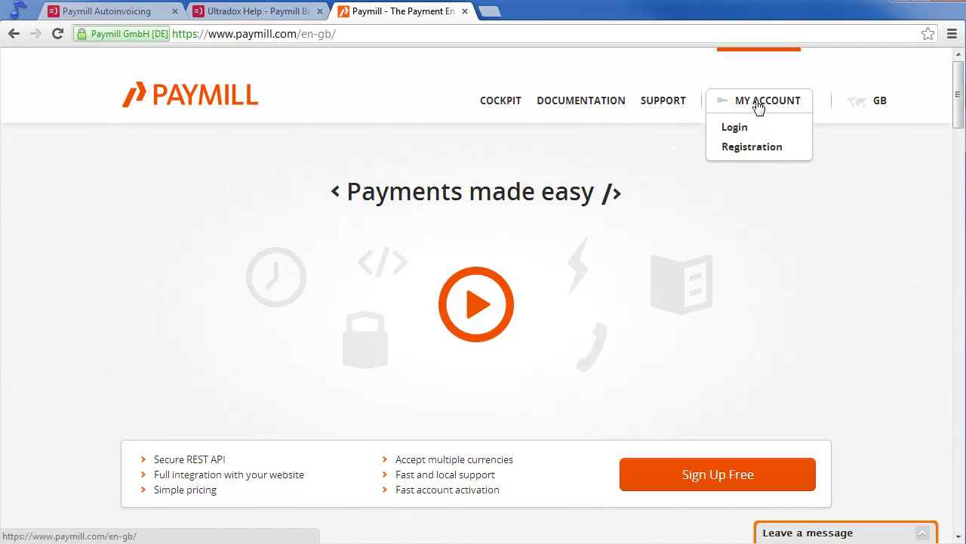
left_click(735, 129)
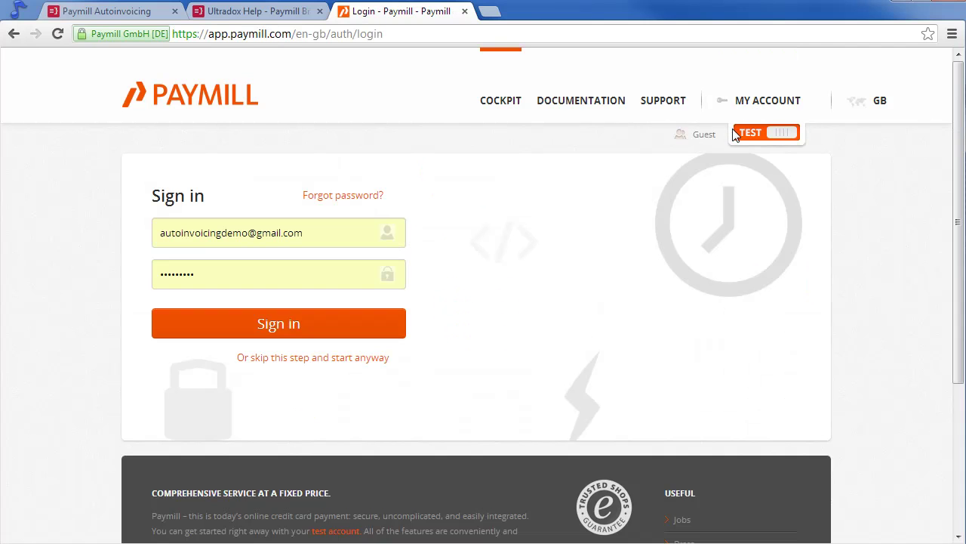
left_click(299, 328)
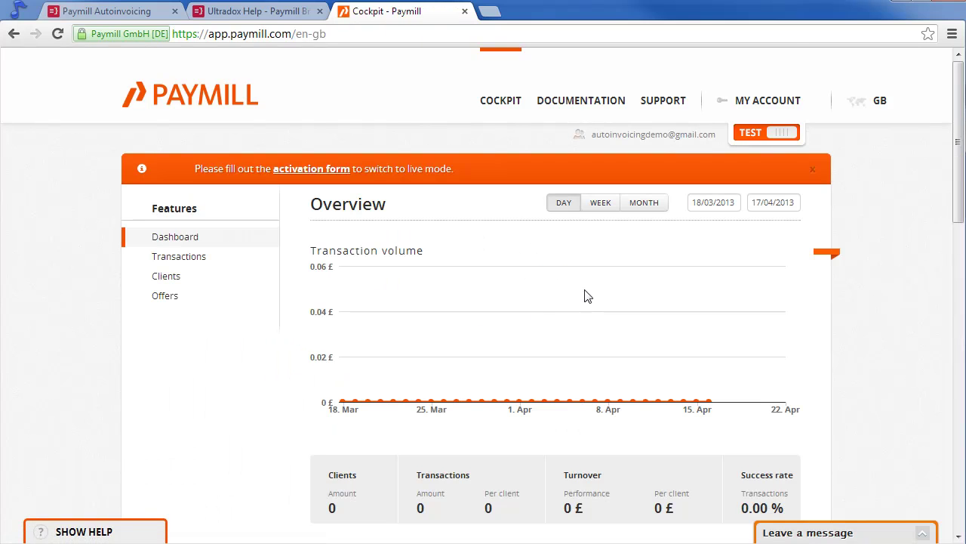
Show the account's API keys in settings and copy the private test key.
mouse_move(757, 100)
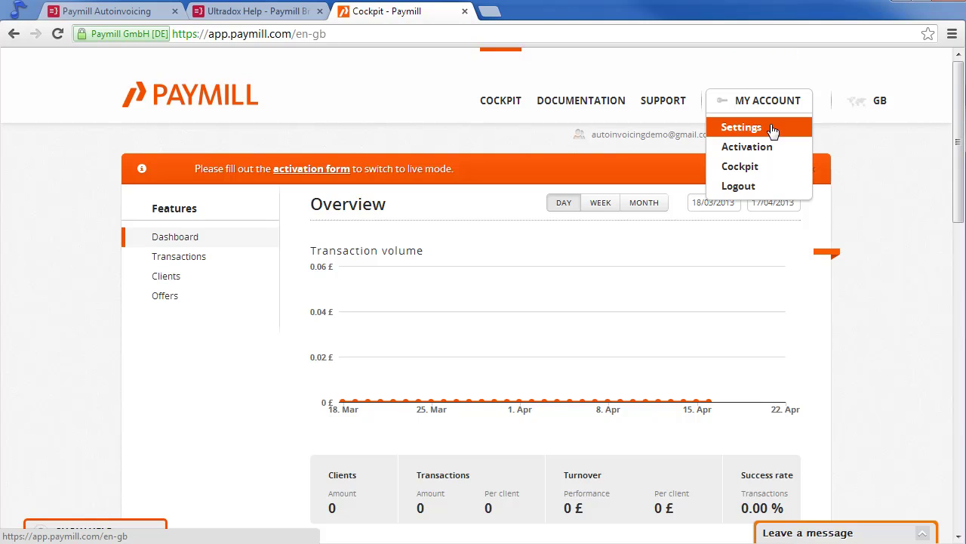
left_click(738, 130)
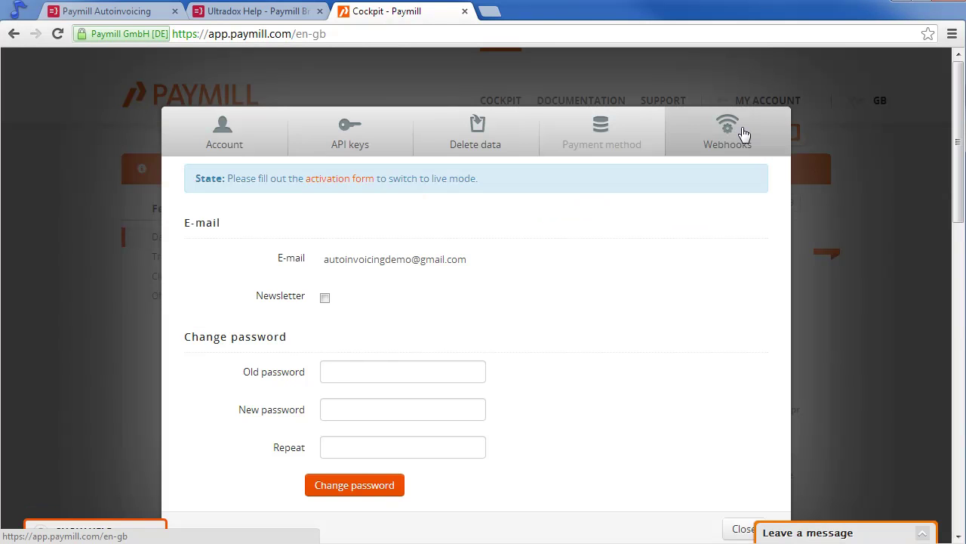
left_click(353, 144)
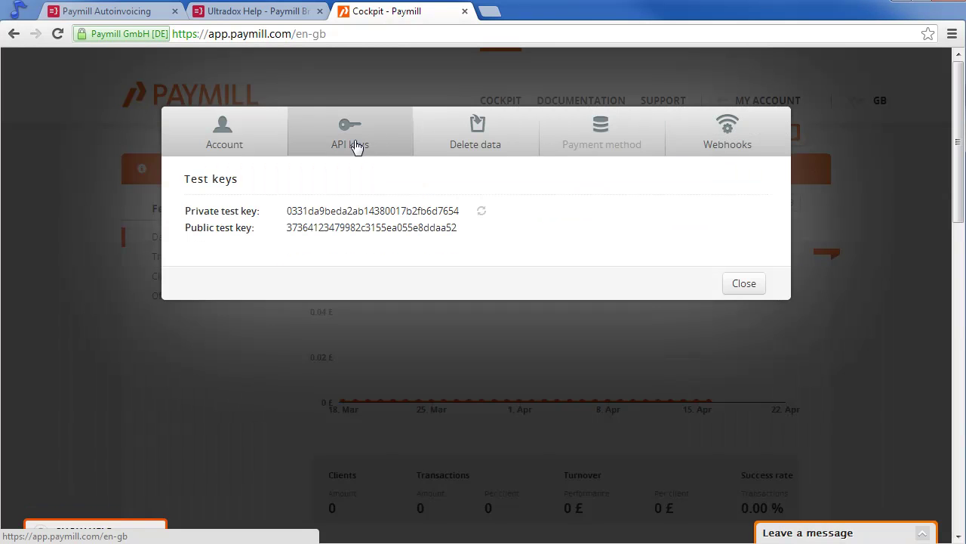
left_click_drag(287, 211, 456, 211)
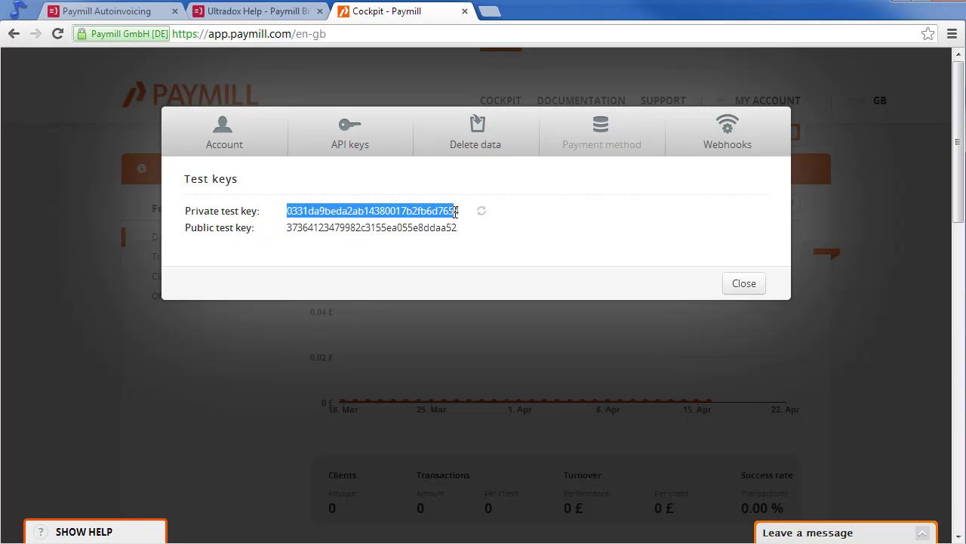
right_click(433, 212)
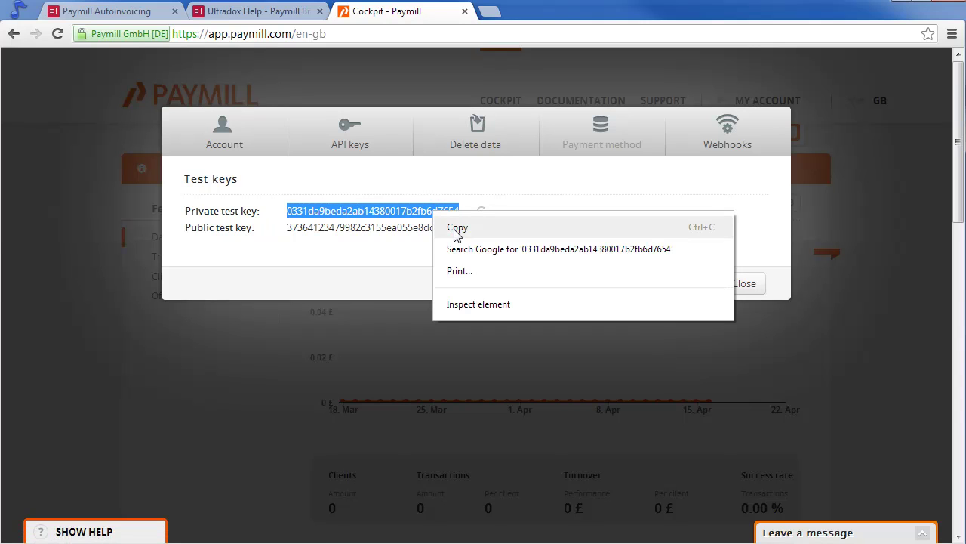
left_click(457, 228)
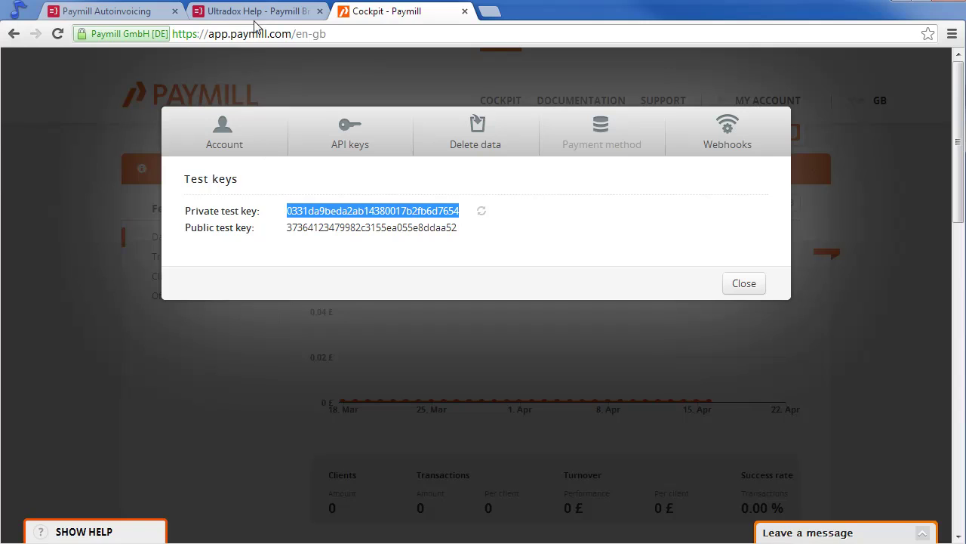
Paste the private test key into the CREATE form to generate webhooks and invoice templates.
left_click(111, 14)
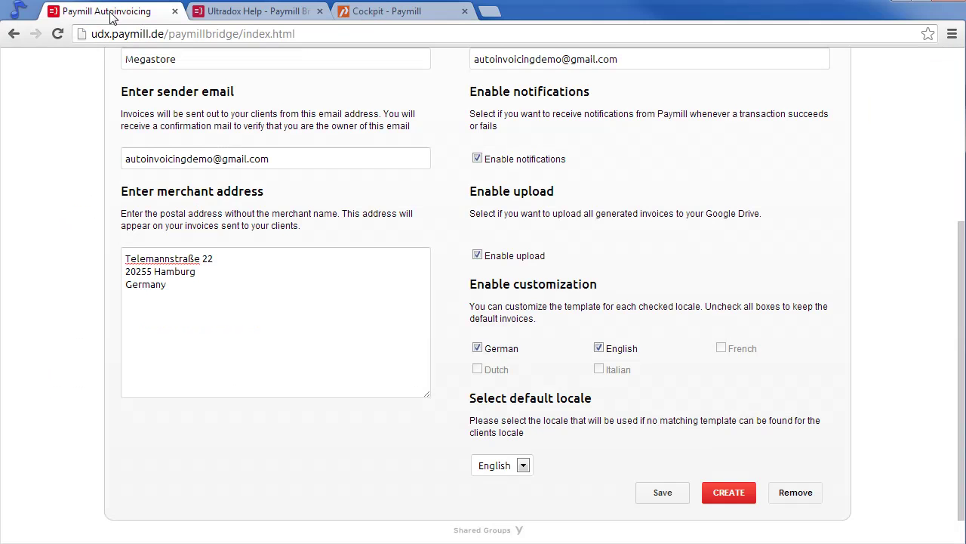
left_click(729, 492)
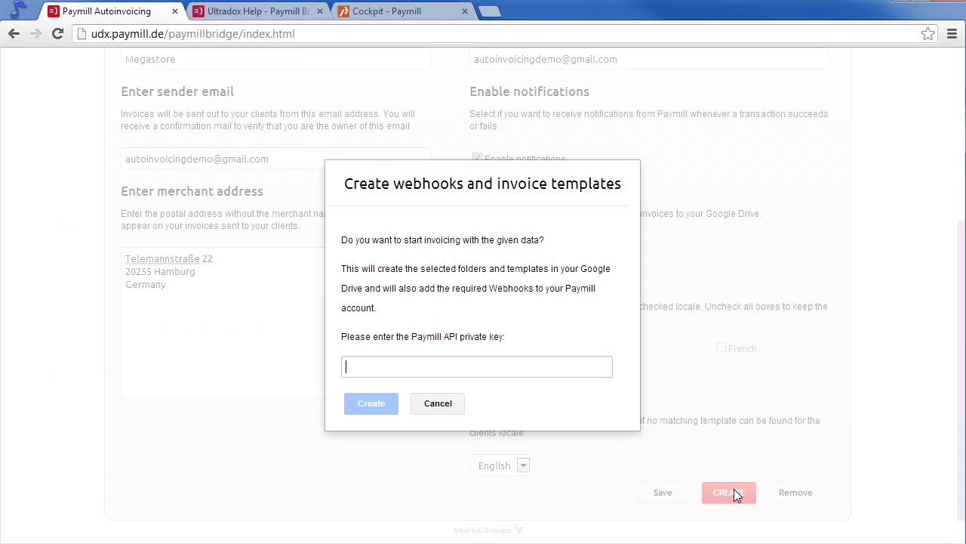
right_click(508, 368)
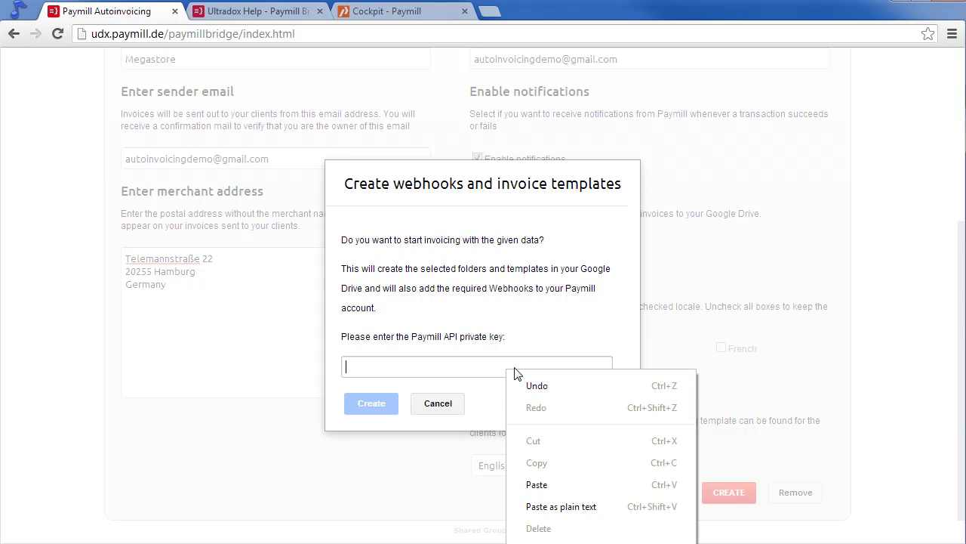
left_click(438, 368)
key("ctrl+v")
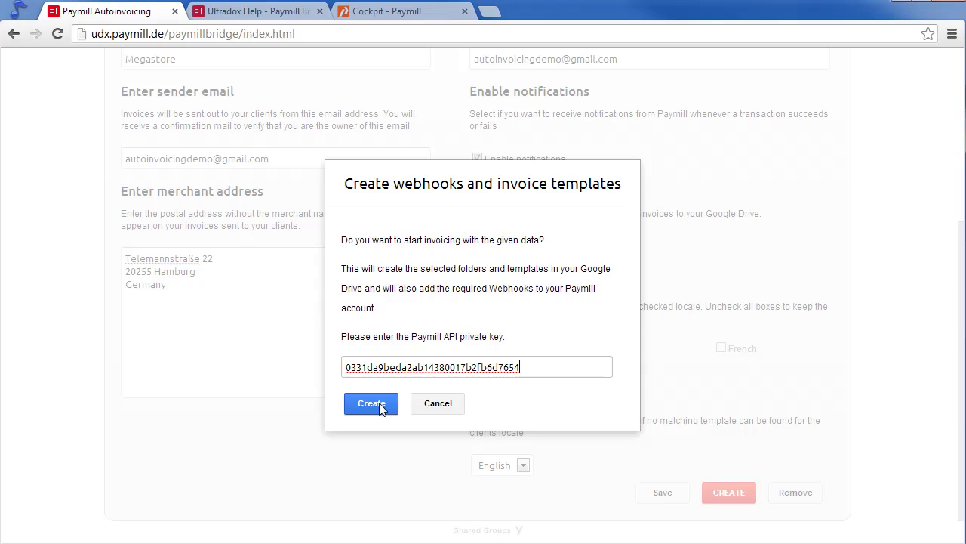
left_click(371, 404)
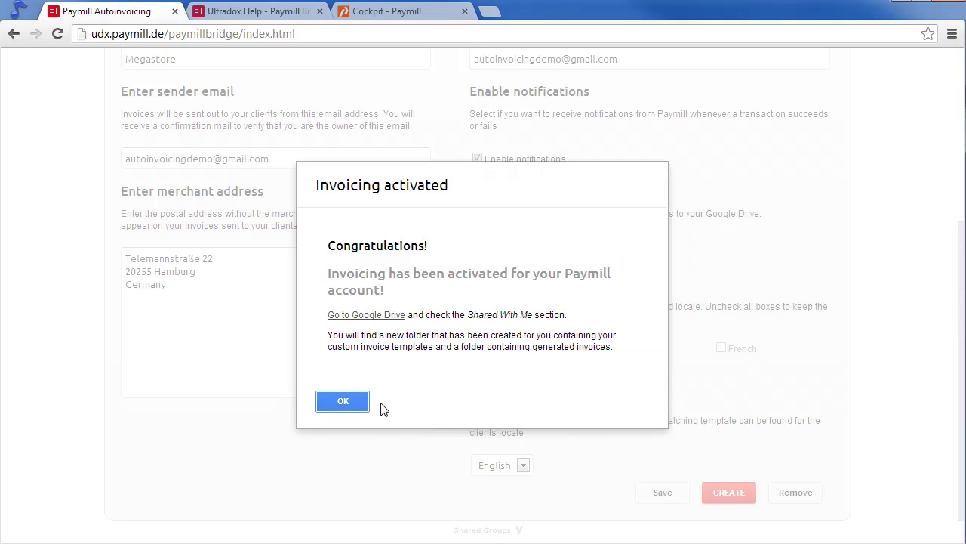
Open the shared Invoices Megastore folder in Google Drive, then its Templates subfolder.
left_click(394, 317)
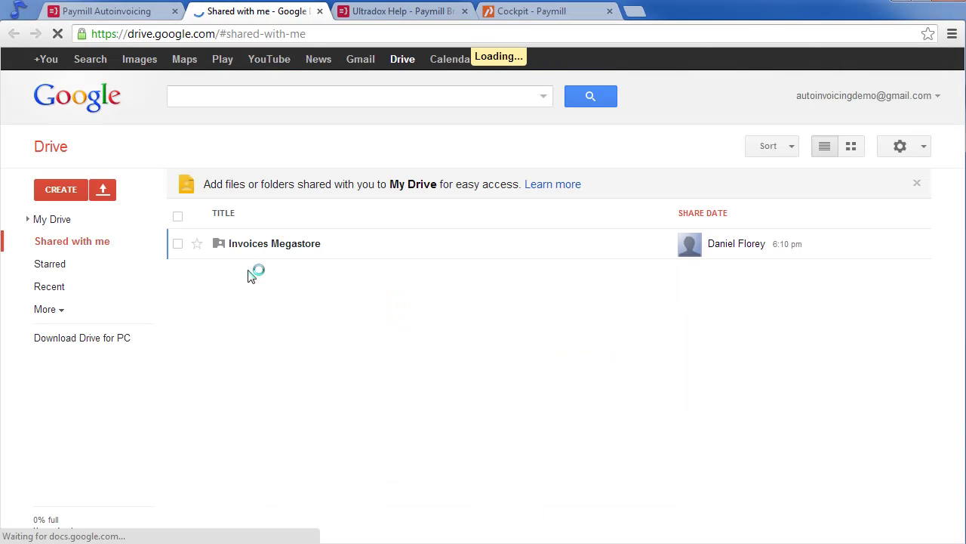
left_click(311, 249)
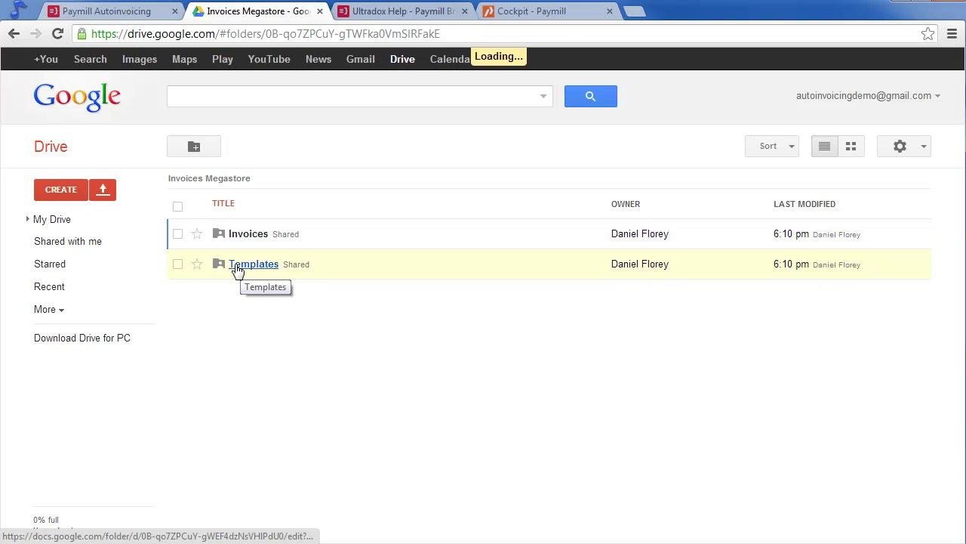
left_click(278, 265)
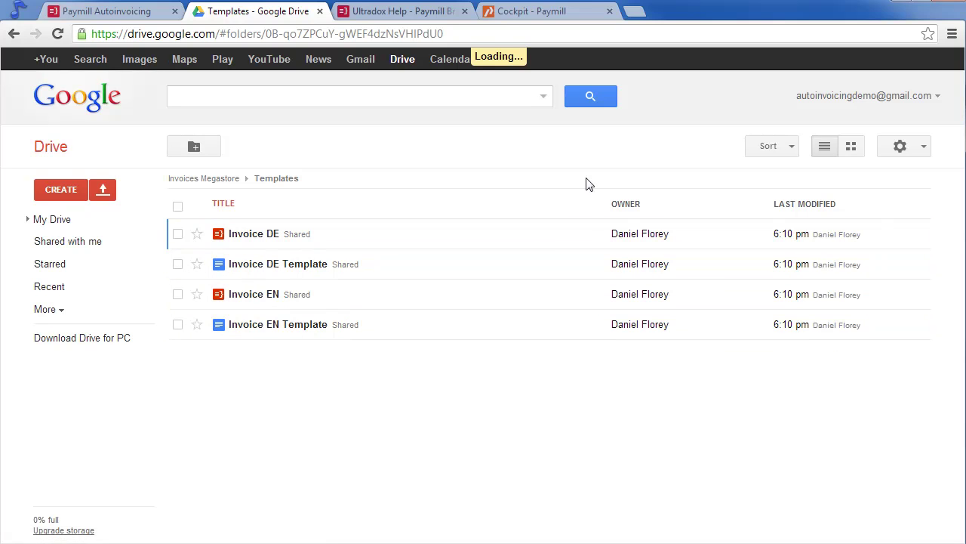
Open Gmail in a new tab and follow the Amazon SES link to verify the sender address.
left_click(646, 13)
type("mail.google.com")
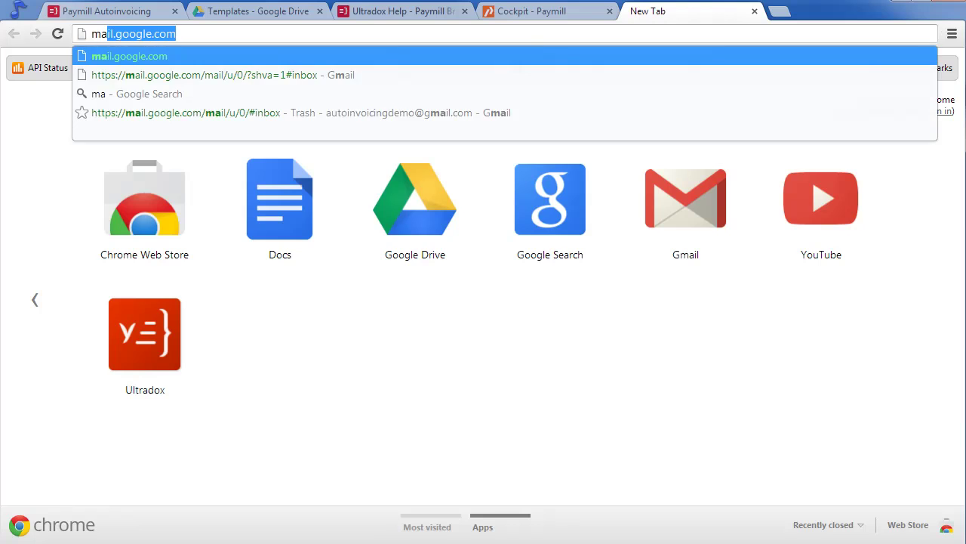
key("Return")
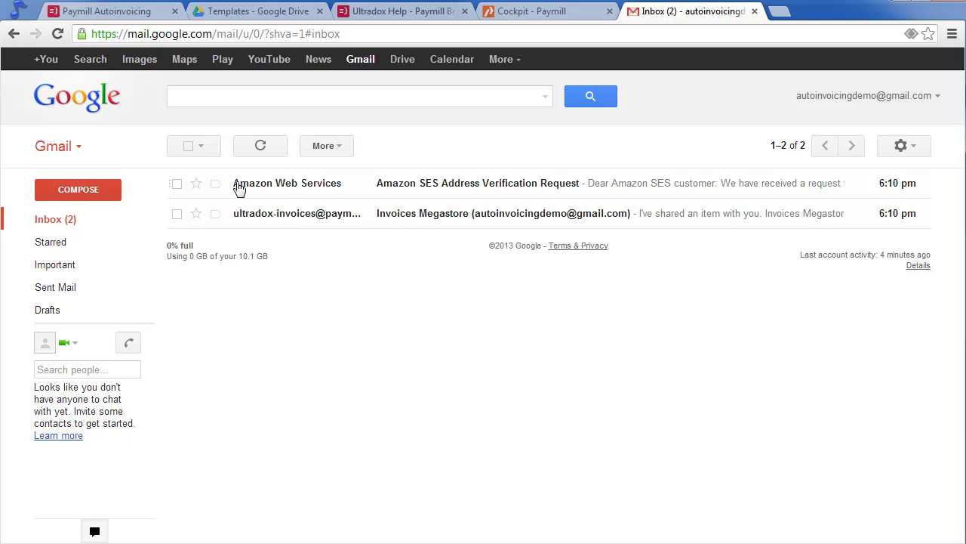
left_click(314, 185)
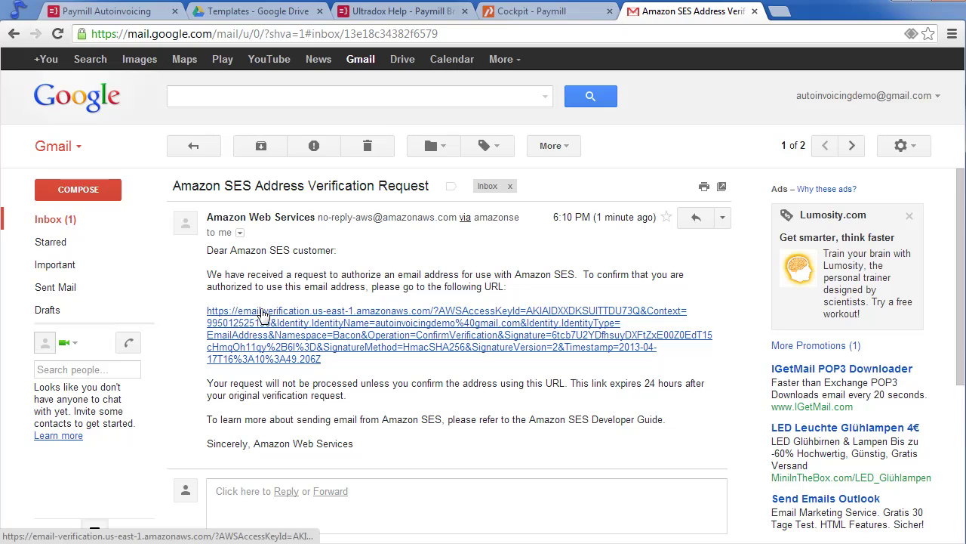
left_click(261, 311)
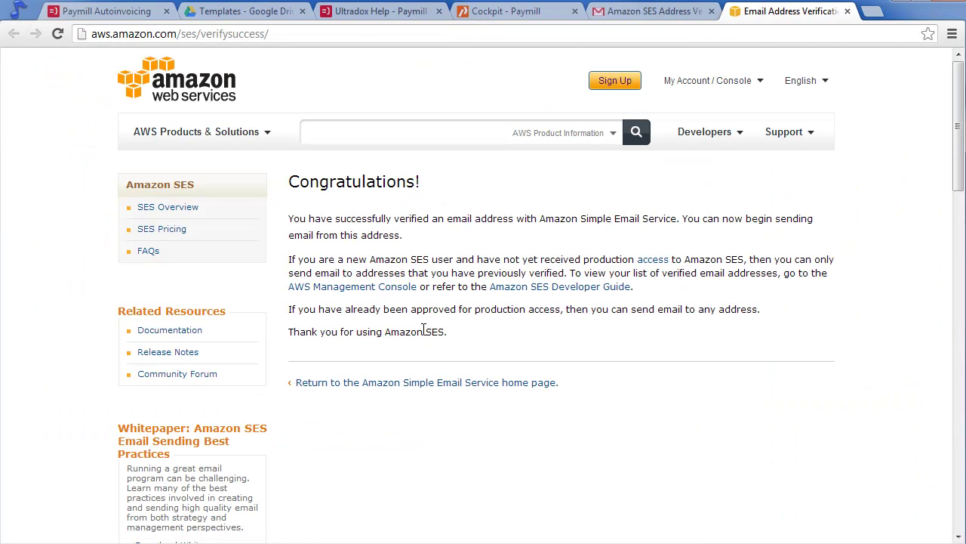
left_click(848, 11)
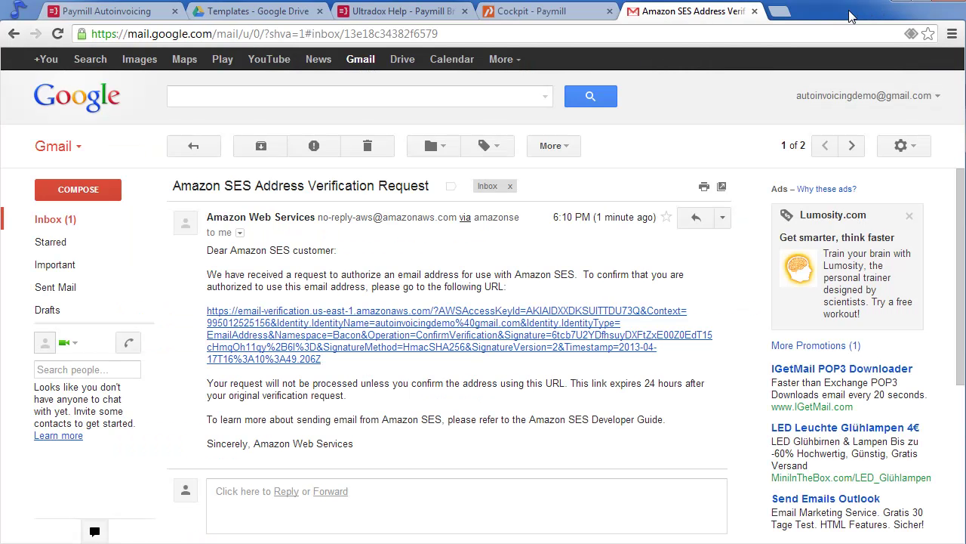
Select both inbox emails and move them to the Trash.
left_click(127, 227)
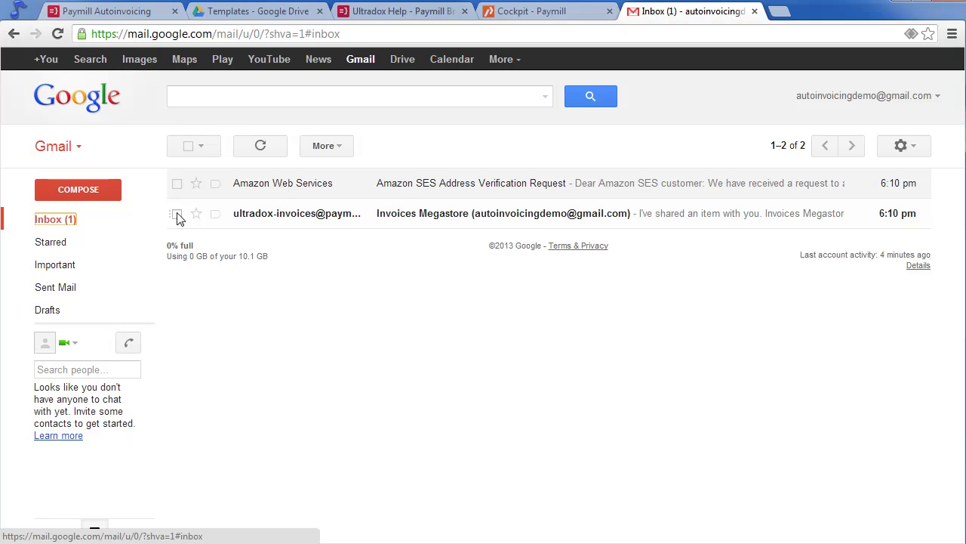
left_click(177, 213)
left_click(176, 183)
left_click(361, 150)
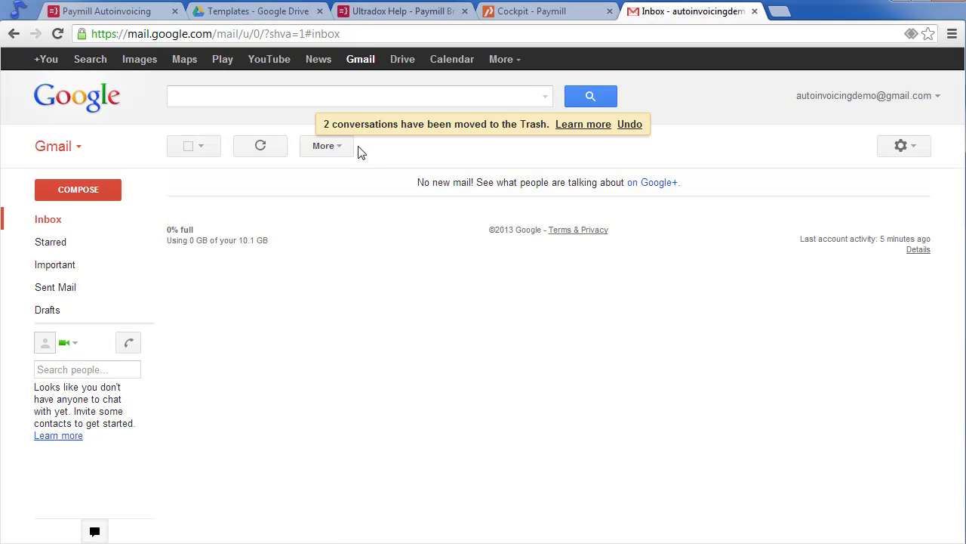
Close the test keys window, go to Clients, and start a new client with the client's e-mail.
left_click(524, 13)
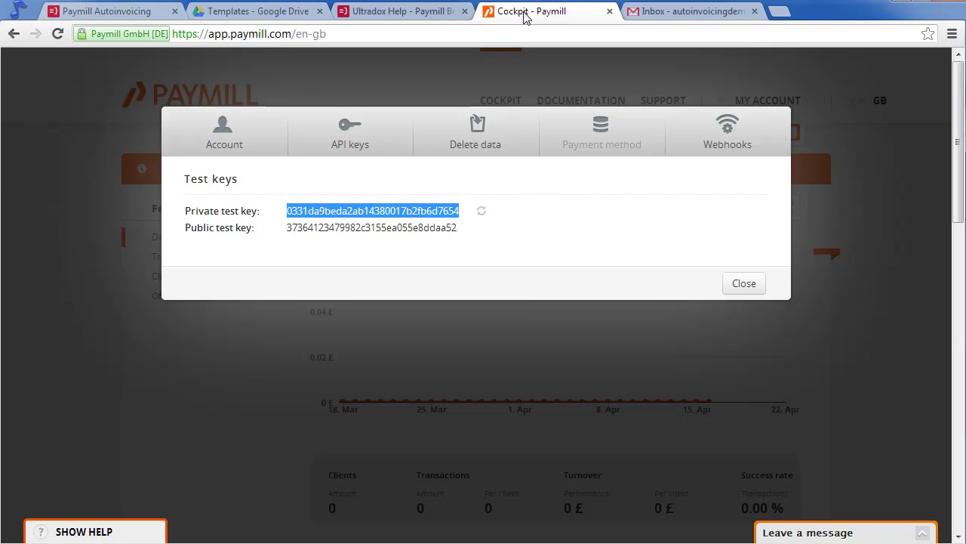
left_click(745, 285)
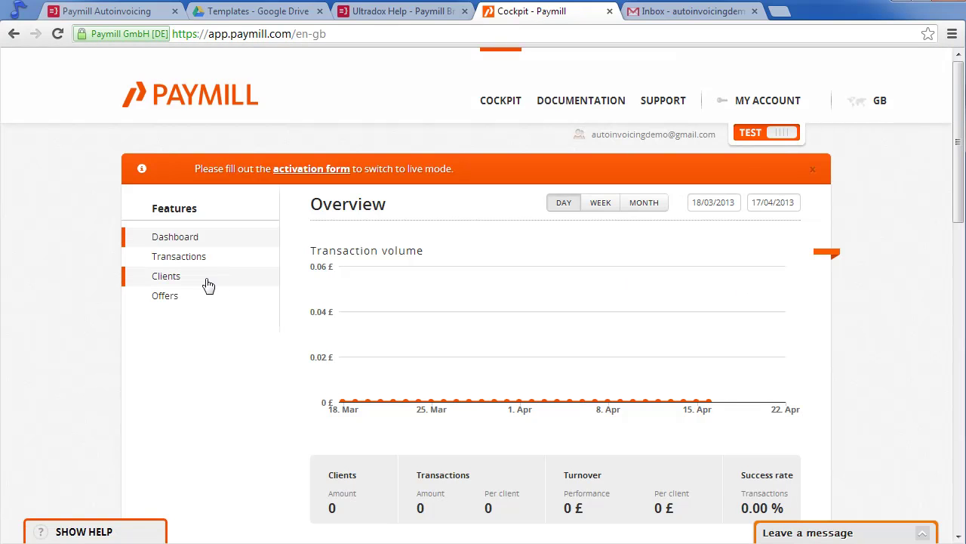
left_click(162, 280)
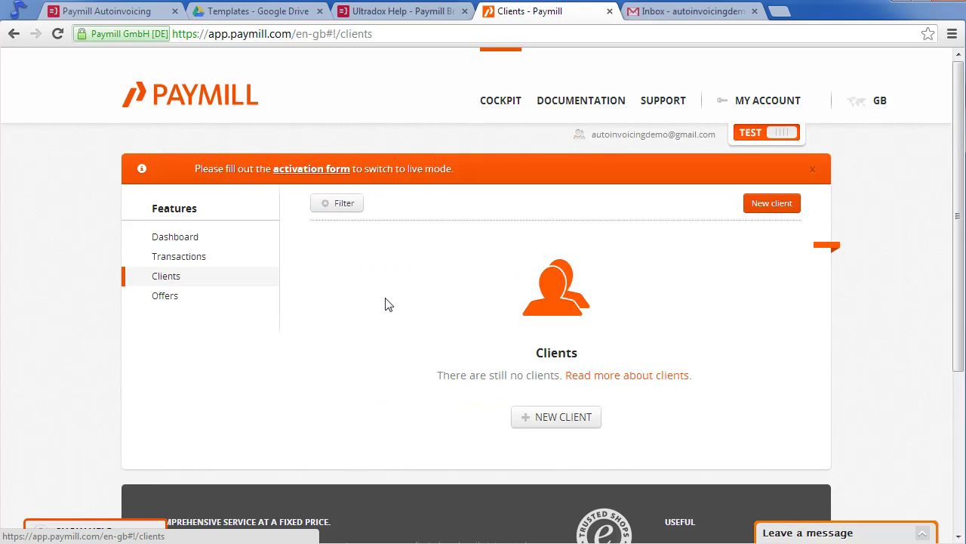
left_click(532, 424)
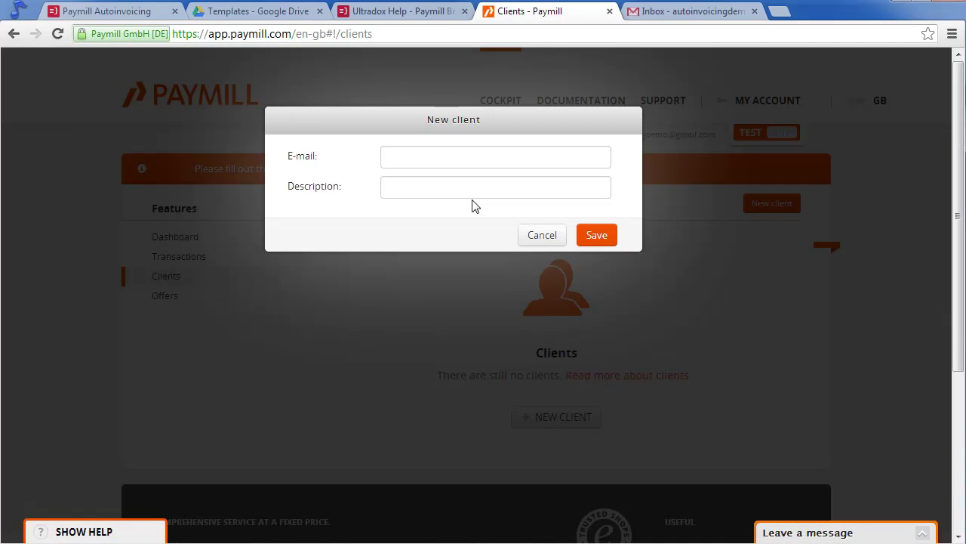
left_click(476, 157)
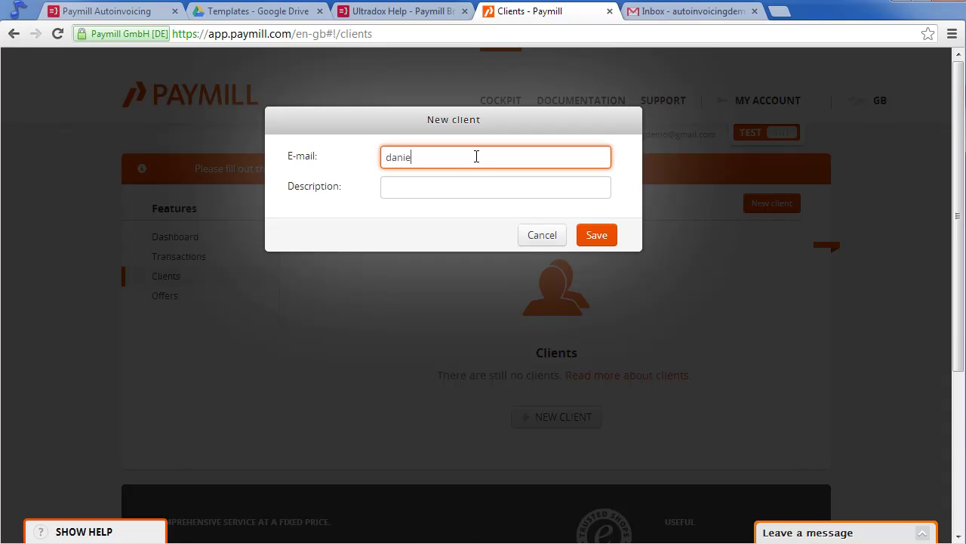
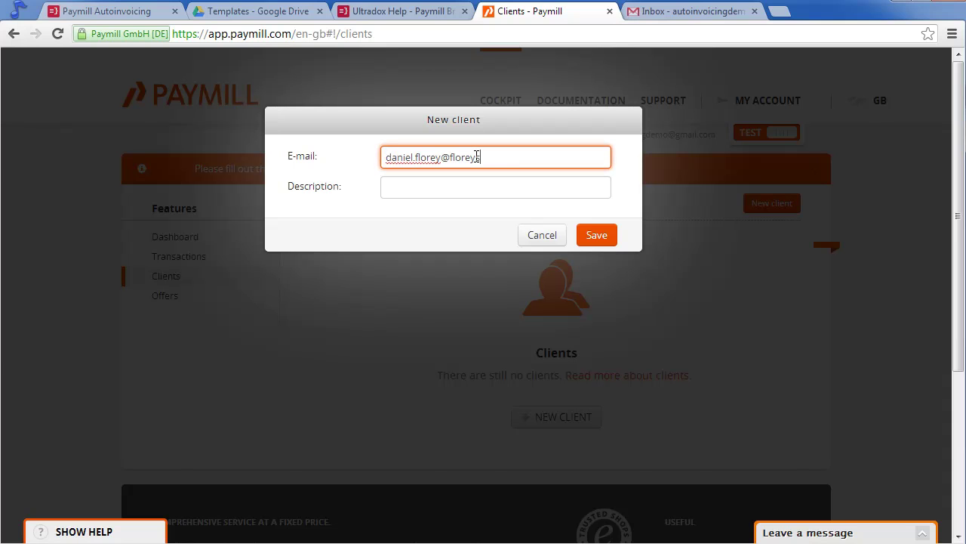
Copy the first example client description line (private customer, VAT included) from Ultradox Help.
left_click(389, 12)
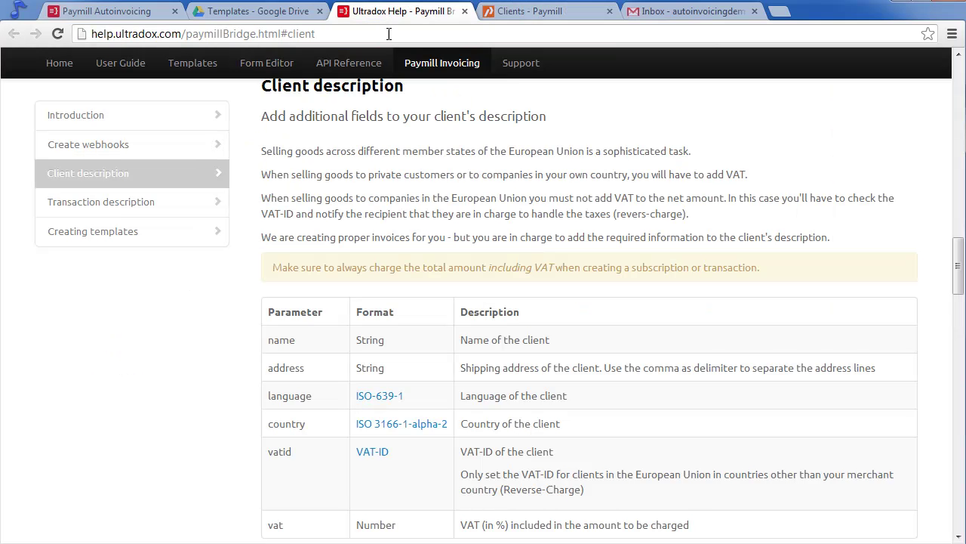
scroll(407, 256, "down", 3)
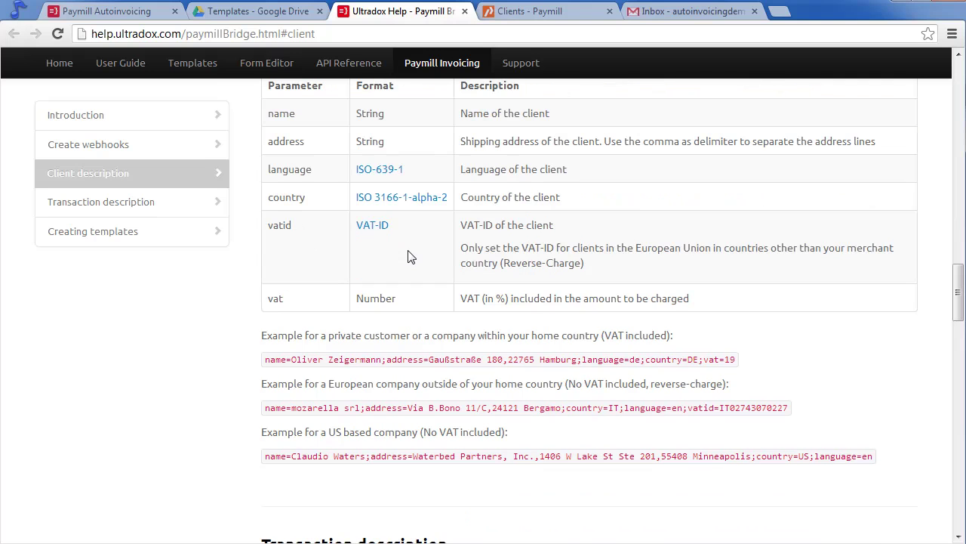
left_click_drag(736, 360, 228, 360)
right_click(338, 358)
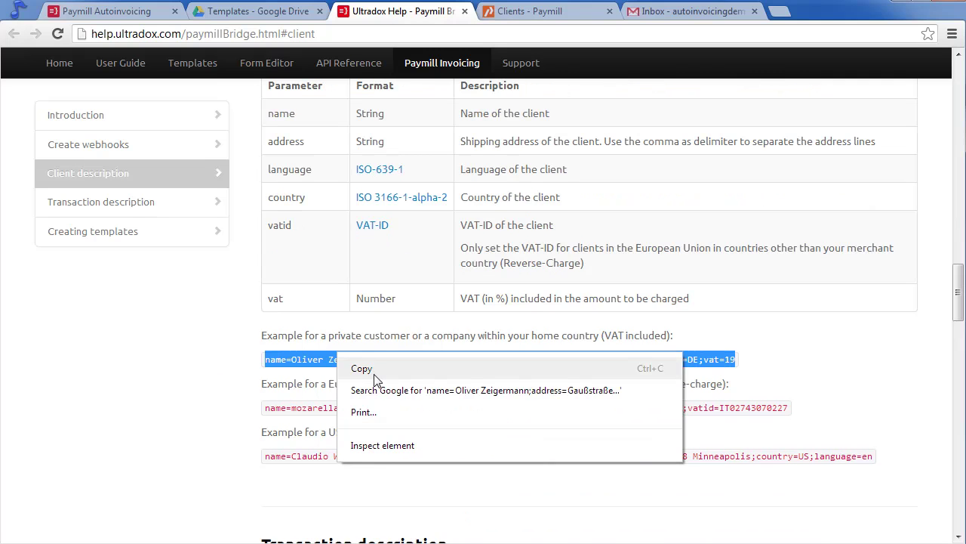
left_click(375, 371)
Paste the example line into the client Description and replace its name with the customer's name.
left_click(548, 10)
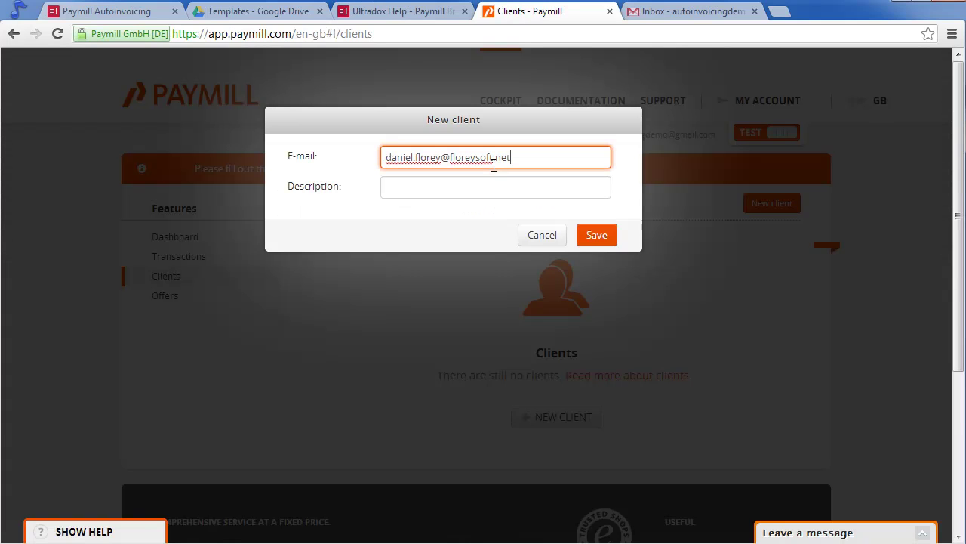
right_click(491, 193)
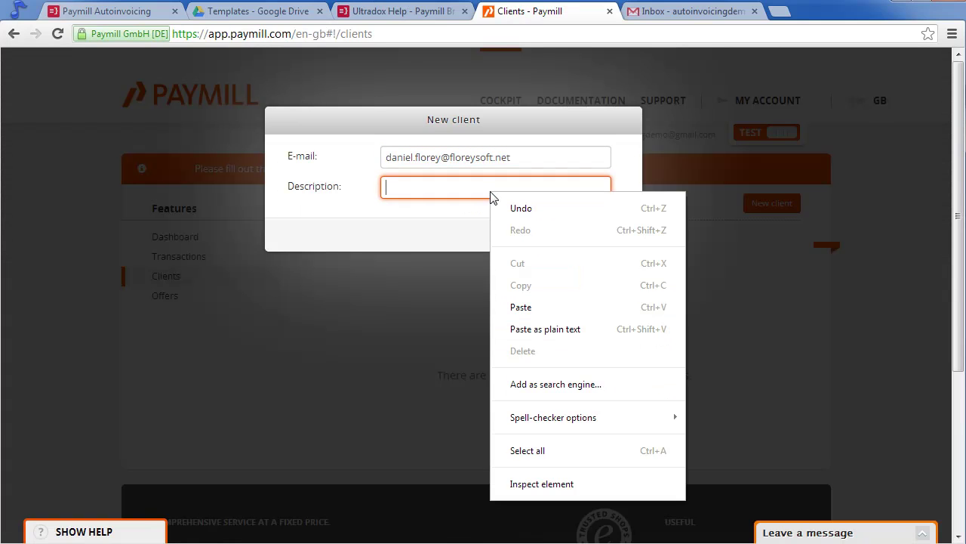
left_click(541, 308)
key("Home")
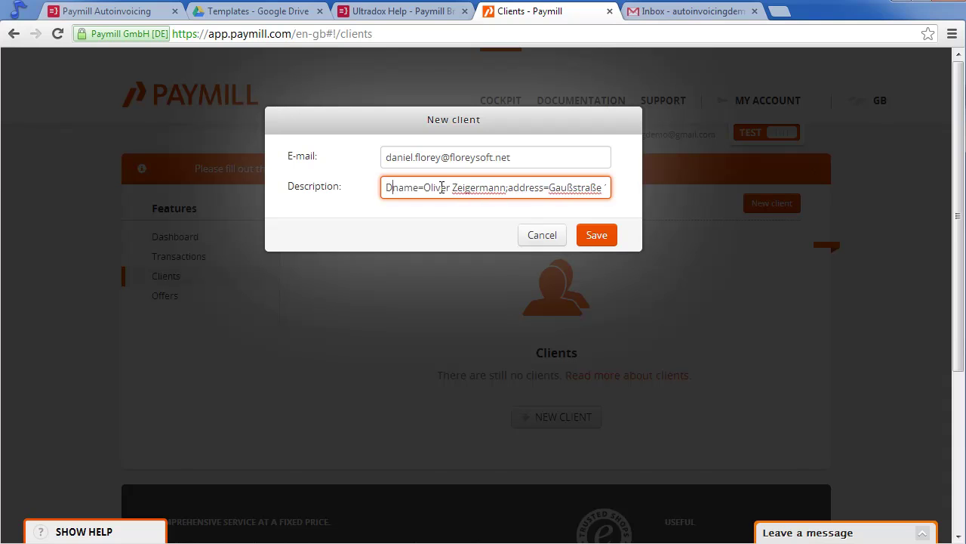
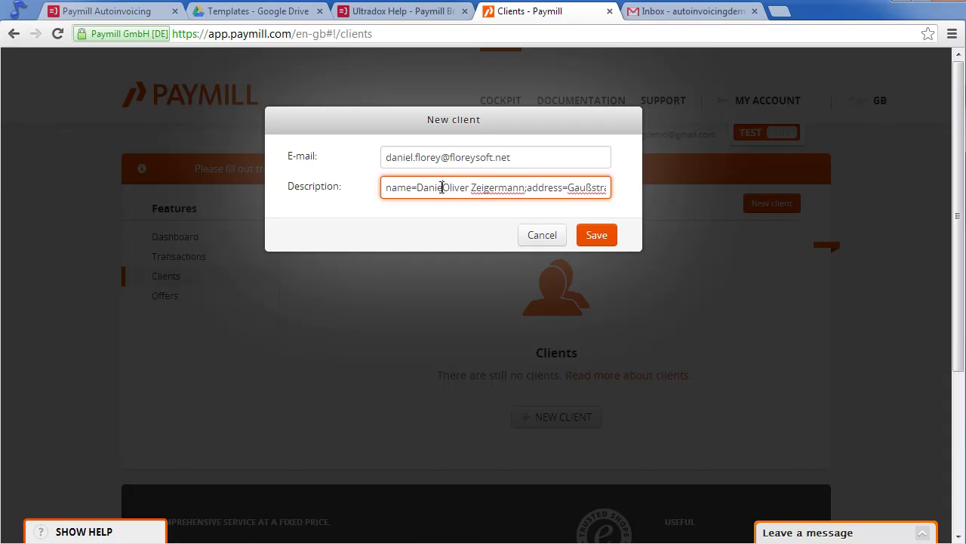
key("Delete")
key("Delete")
key("Delete")
key("Delete")
key("Delete")
key("Delete")
key("Delete")
key("Delete")
key("Delete")
key("Delete")
key("Delete")
key("Delete")
key("Delete")
key("Delete")
key("Delete")
key("Delete")
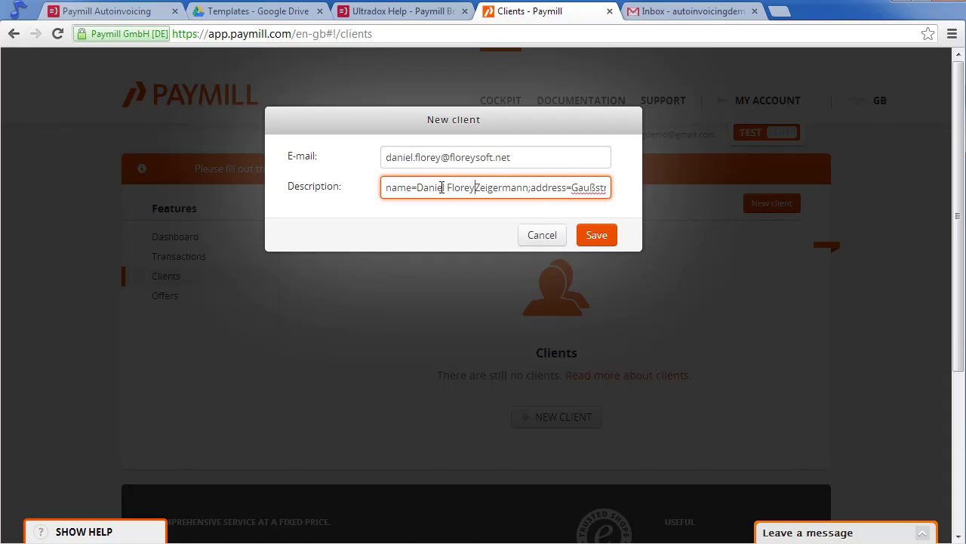
Change the description's language to en and country to GB, then save the client.
key("End")
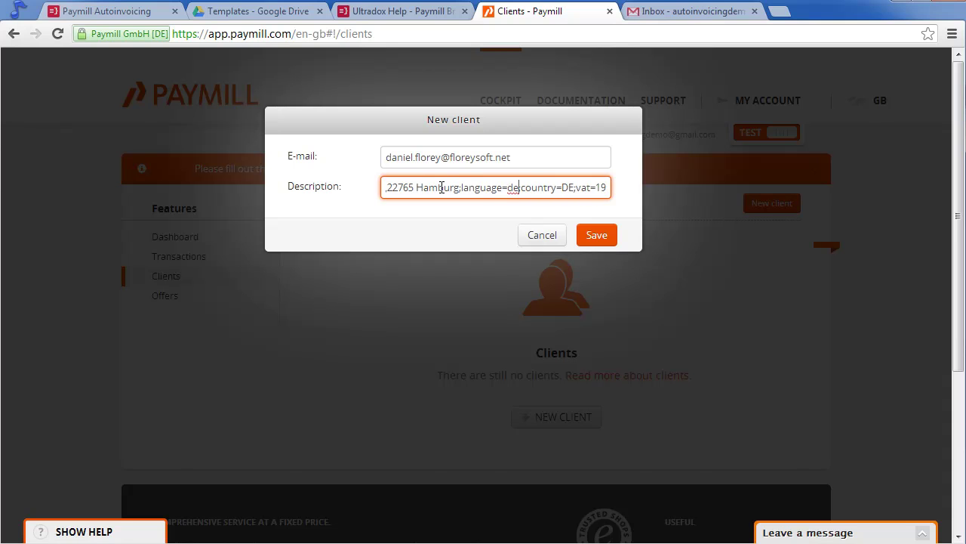
key("BackSpace")
key("BackSpace")
type("en")
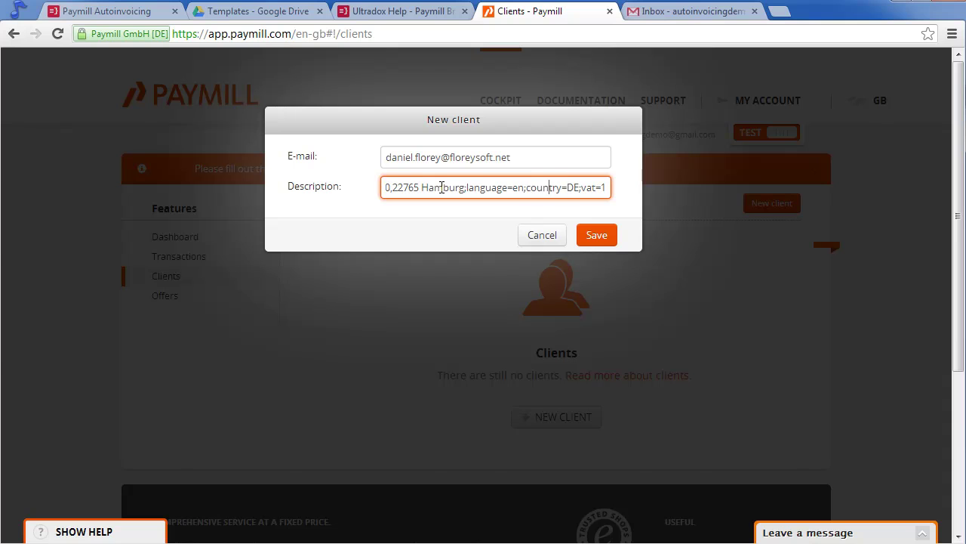
key("Delete")
key("Delete")
type("GB")
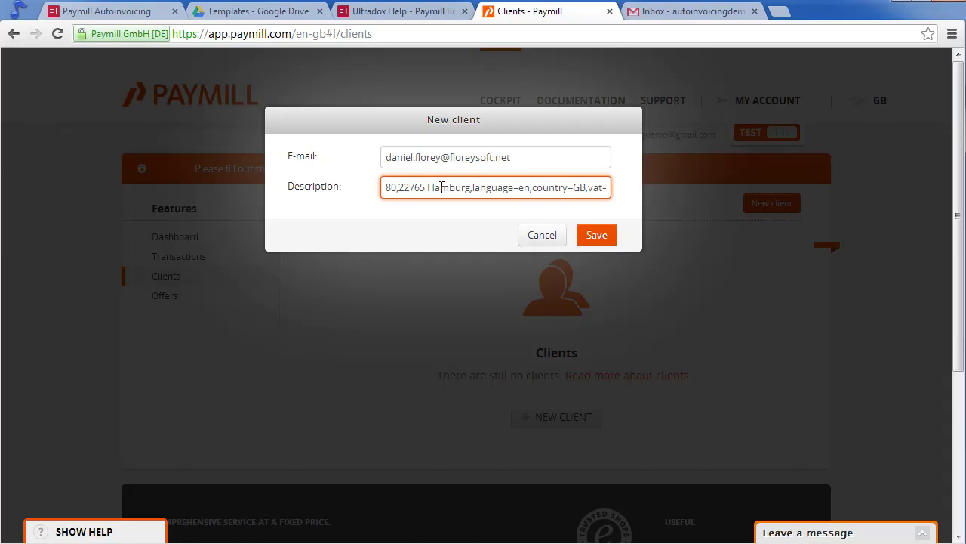
left_click(599, 238)
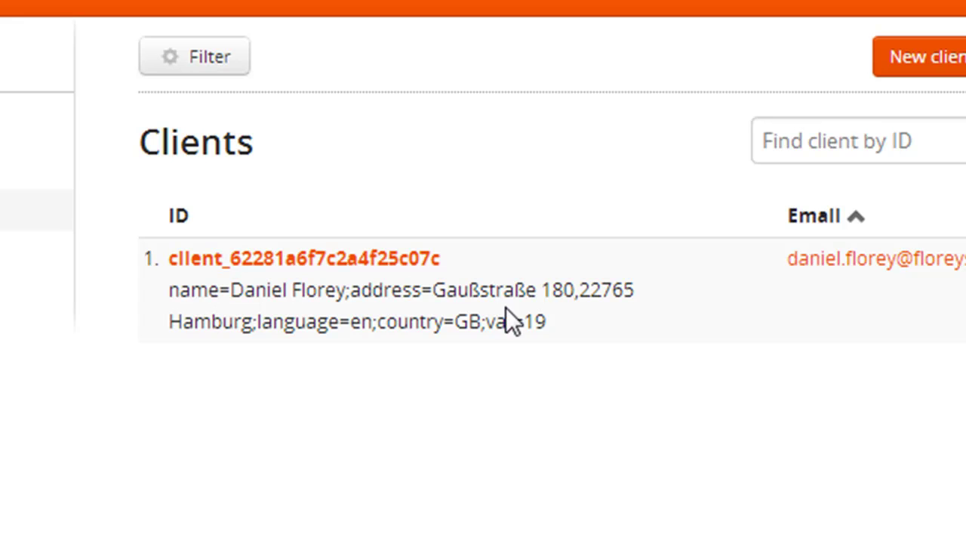
left_click(325, 261)
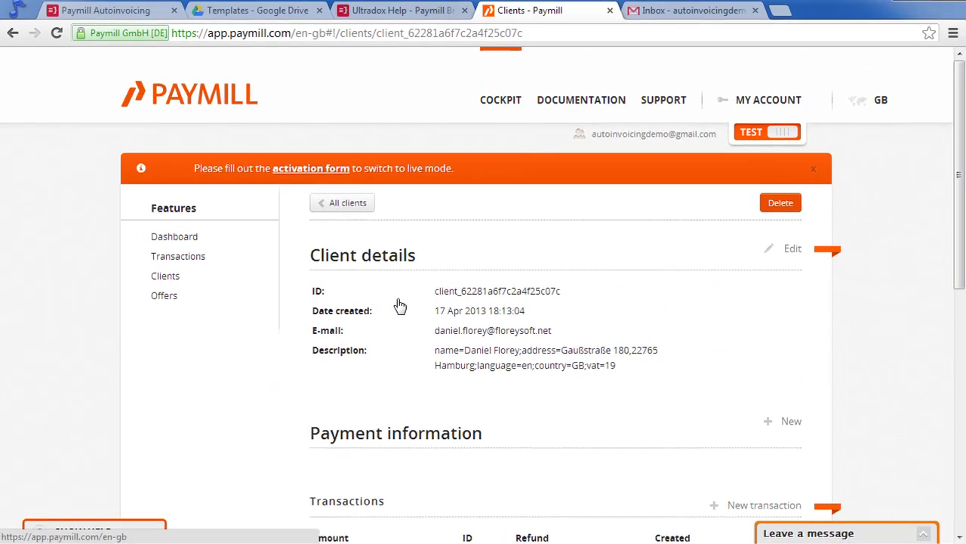
scroll(400, 305, "down", 3)
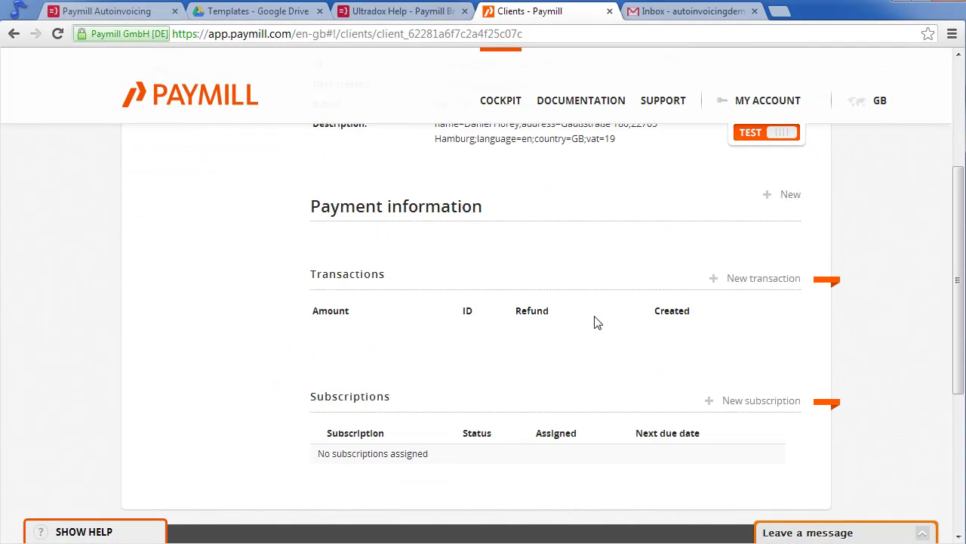
left_click(778, 194)
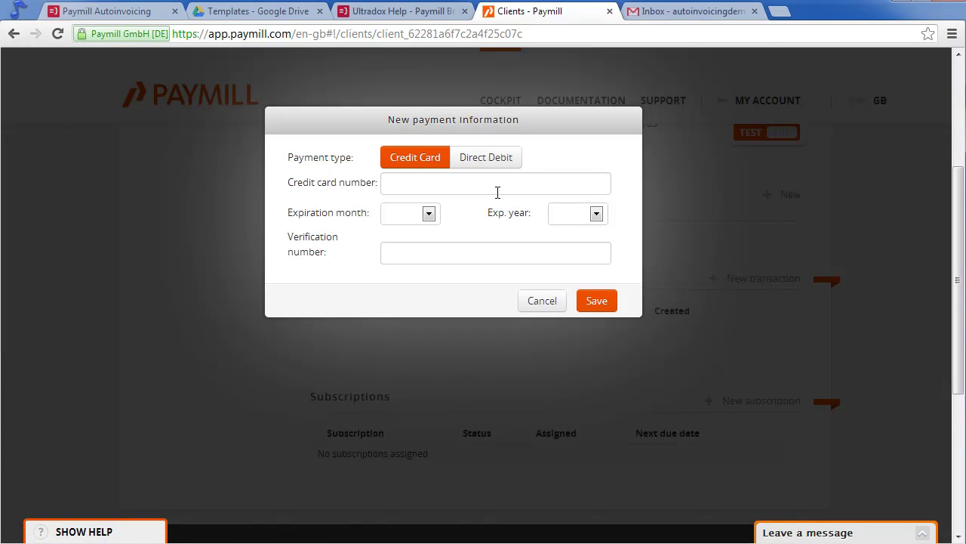
left_click(498, 188)
type("411111111")
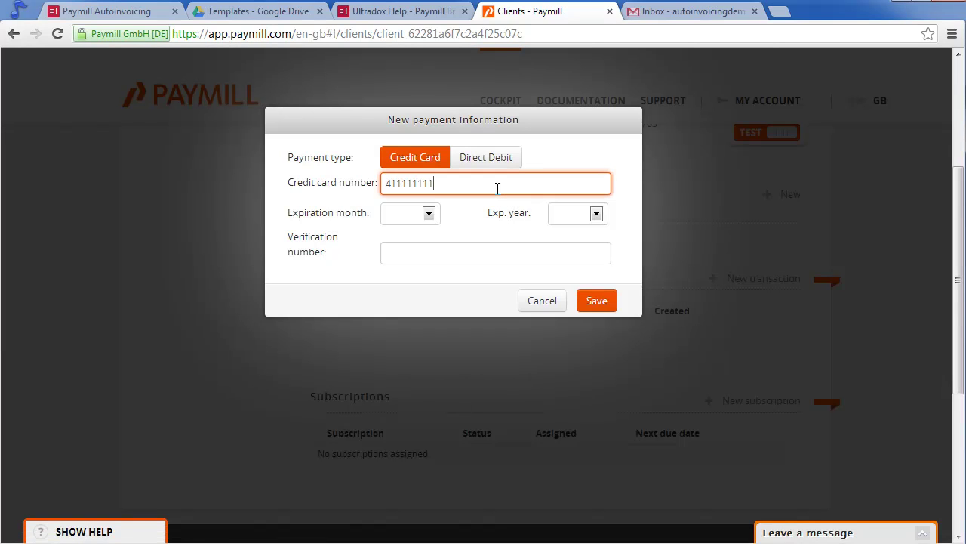
type("1111111")
Set card expiry to 04 / 2015 and CVC 111, and save the Visa test card.
left_click(428, 213)
left_click(404, 288)
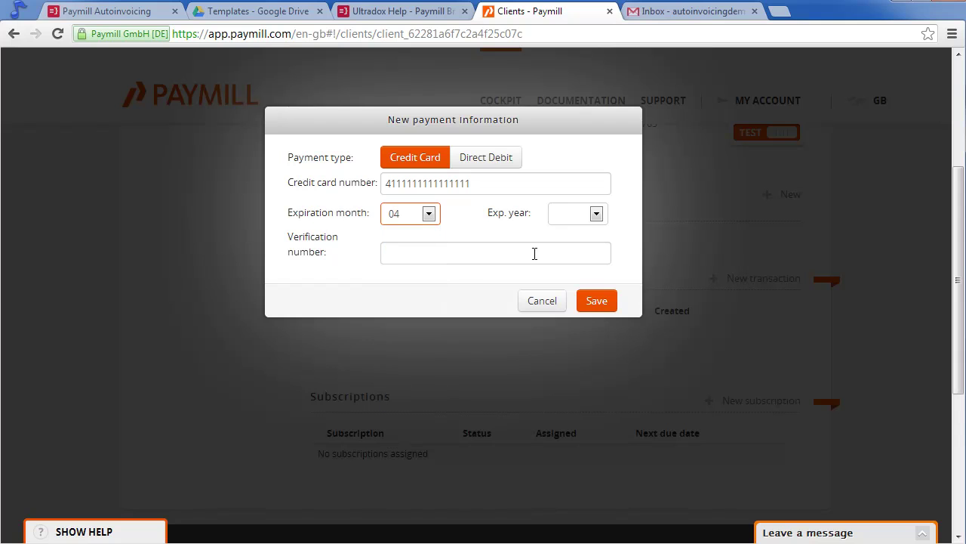
left_click(566, 219)
left_click(567, 276)
left_click(508, 252)
type("111")
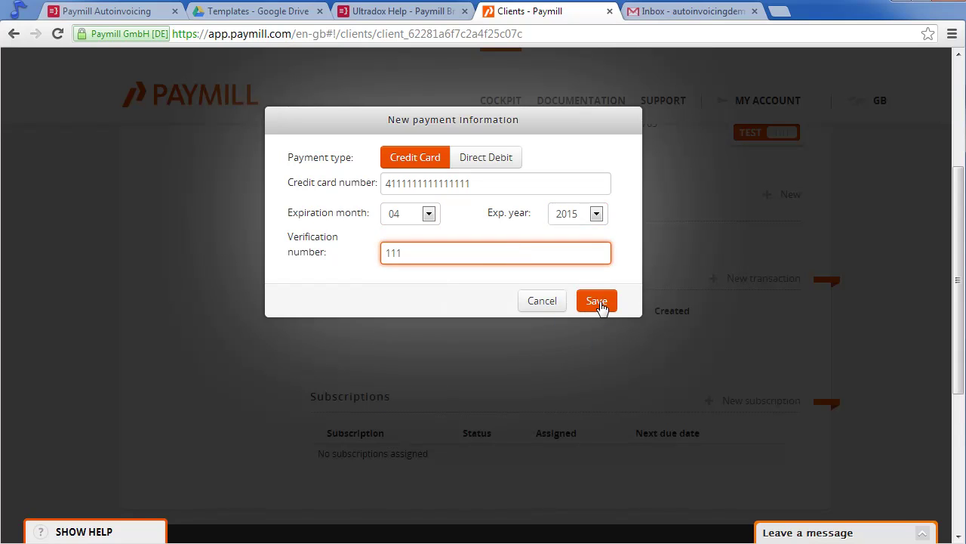
left_click(601, 303)
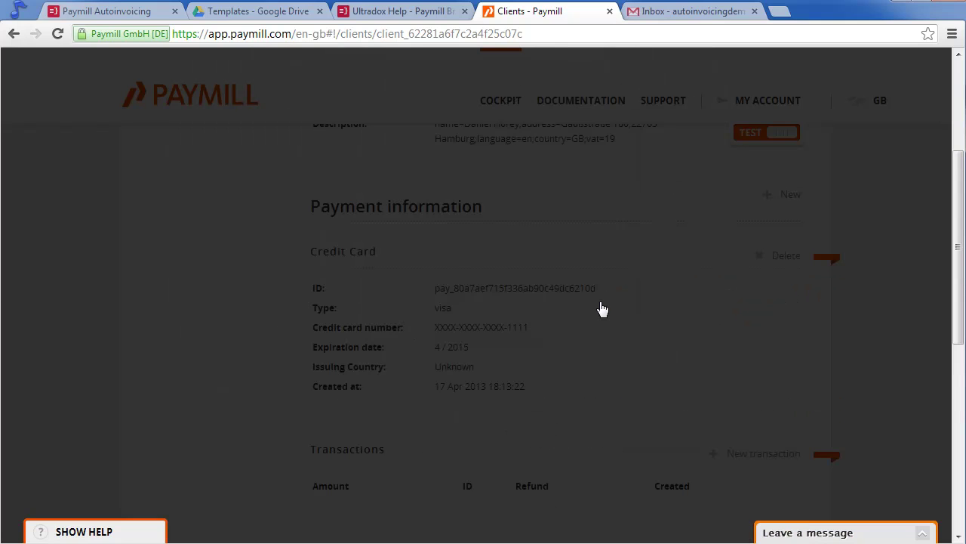
scroll(627, 339, "down", 2)
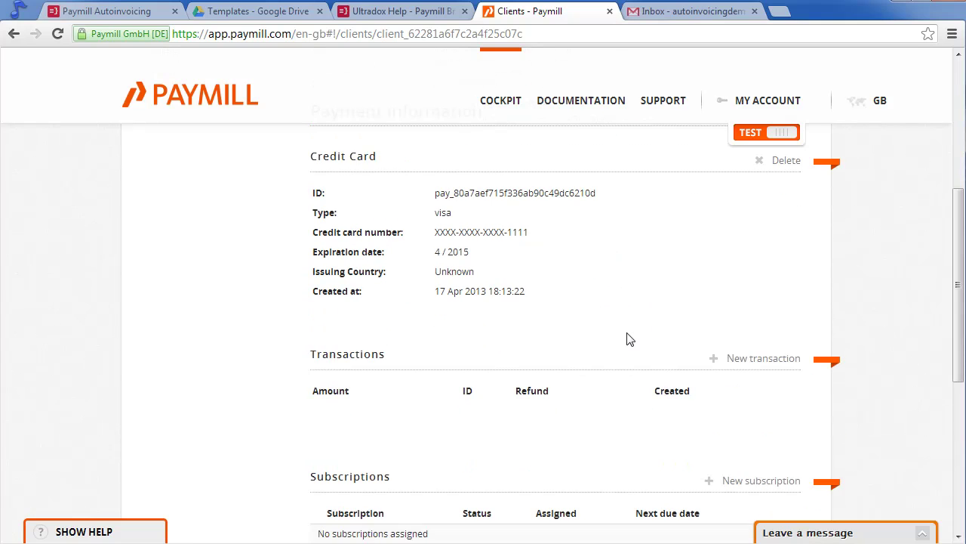
Charge the client a 19 GBP transaction for Dogfood using the saved credit card.
left_click(766, 303)
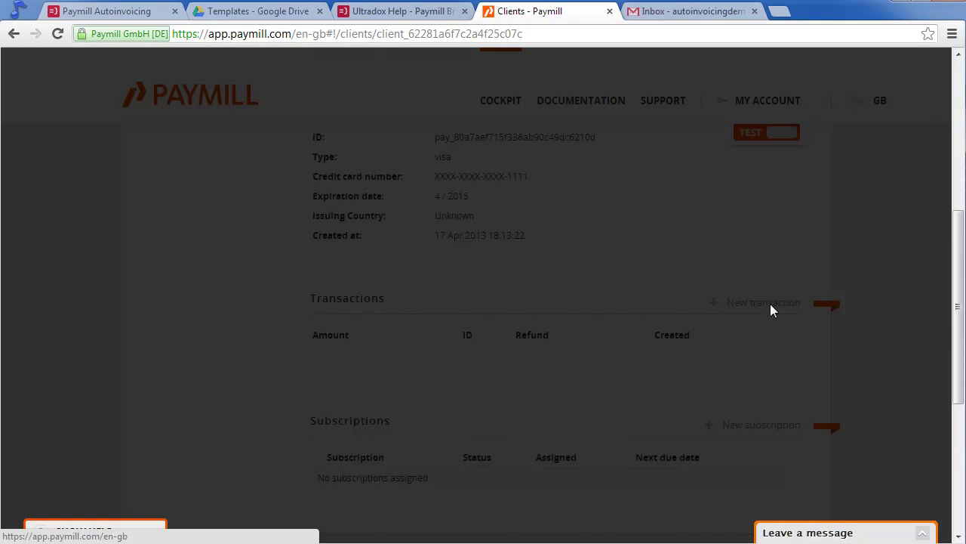
left_click(496, 157)
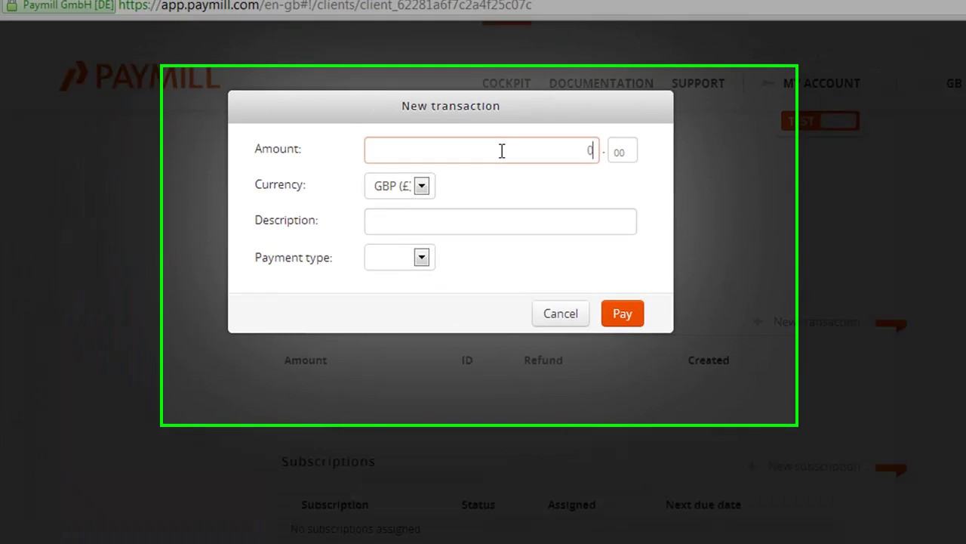
type("19")
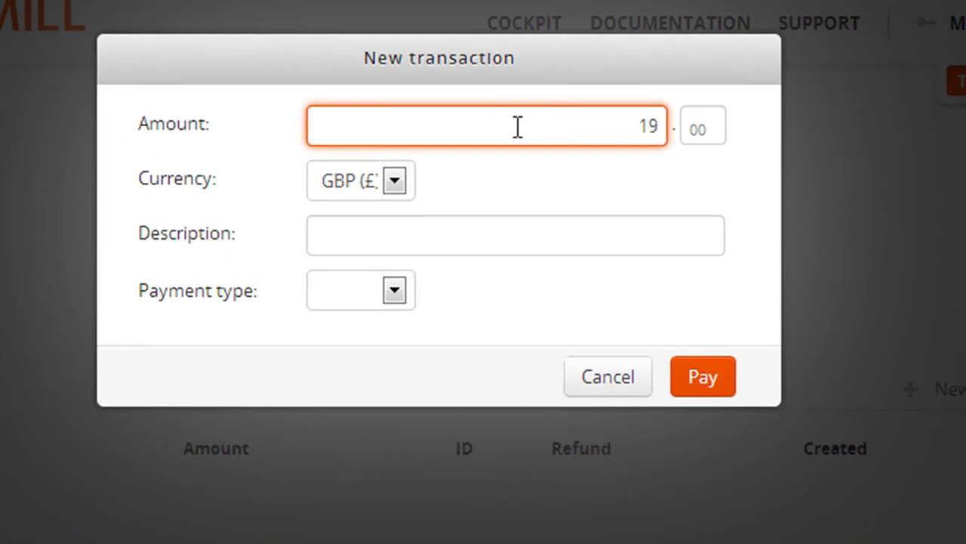
left_click(420, 234)
type("D")
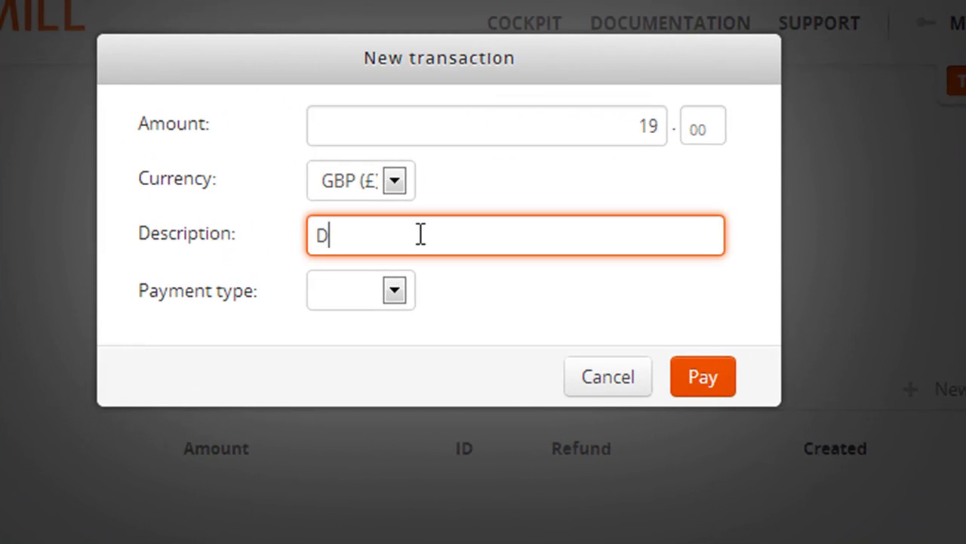
type("ogfood")
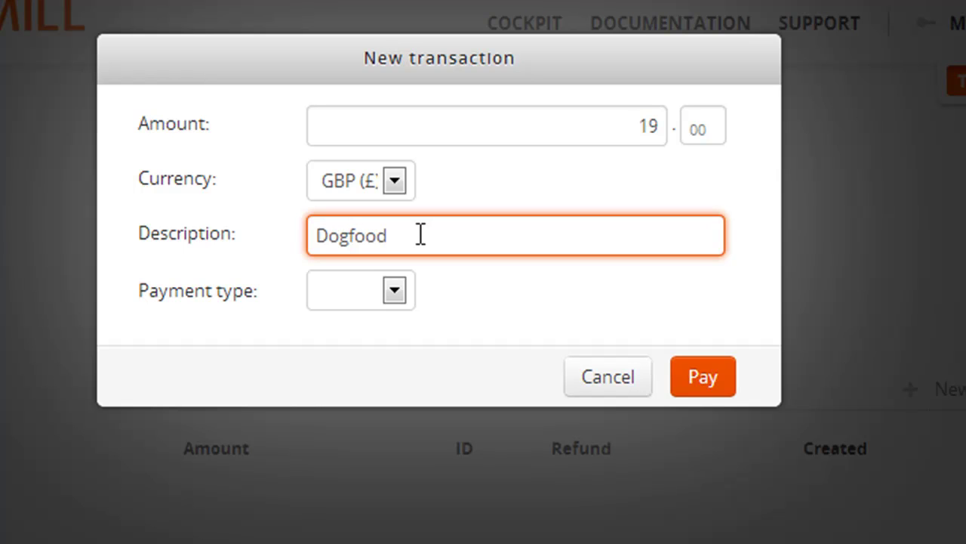
left_click(351, 303)
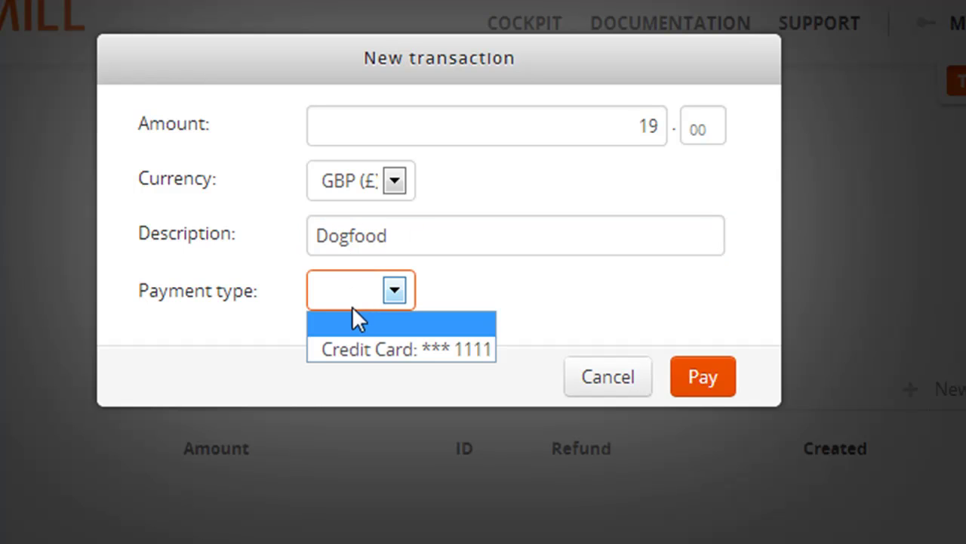
left_click(355, 349)
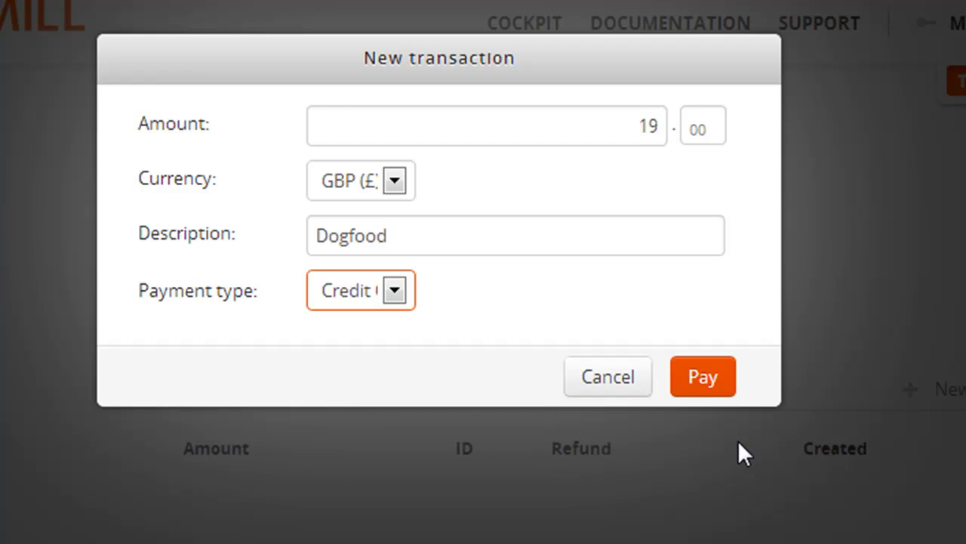
left_click(706, 378)
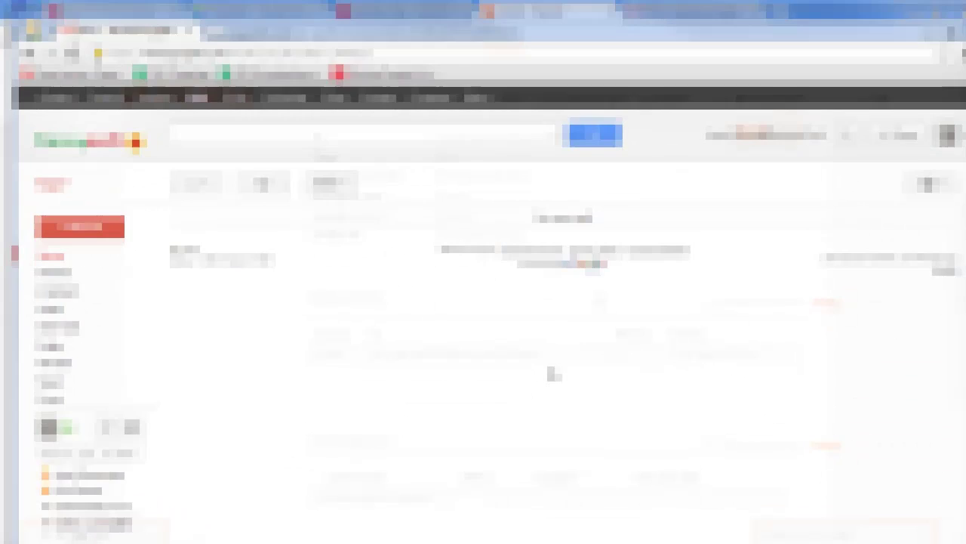
Refresh the Gmail inbox and open the new Megastore order e-mail.
left_click(268, 185)
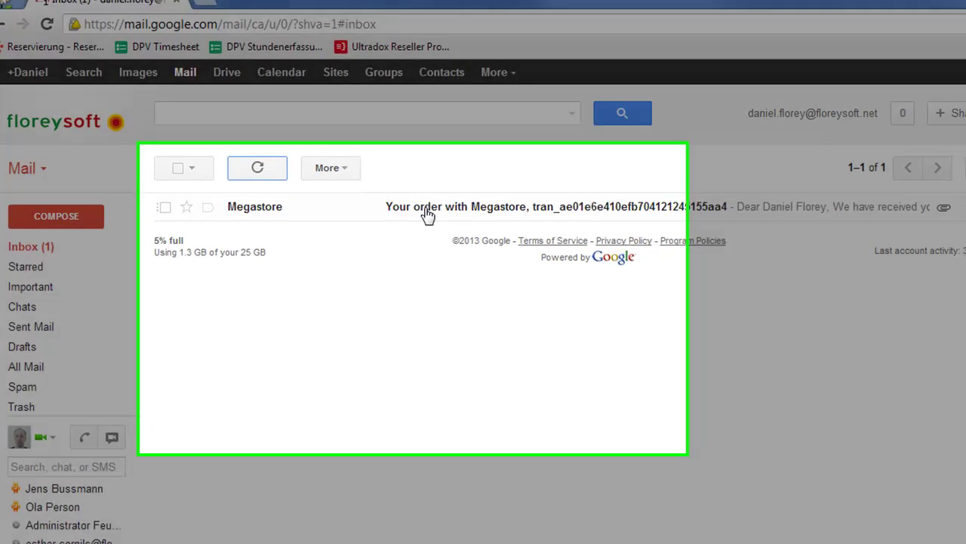
left_click(430, 218)
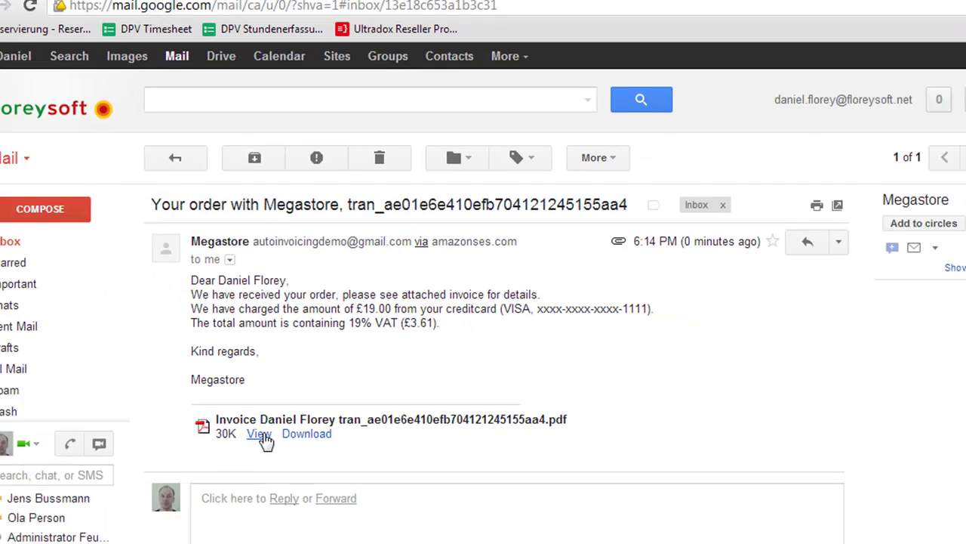
View the attached invoice PDF and scroll through the £19.00 Dogfood bill with 19% VAT.
left_click(262, 435)
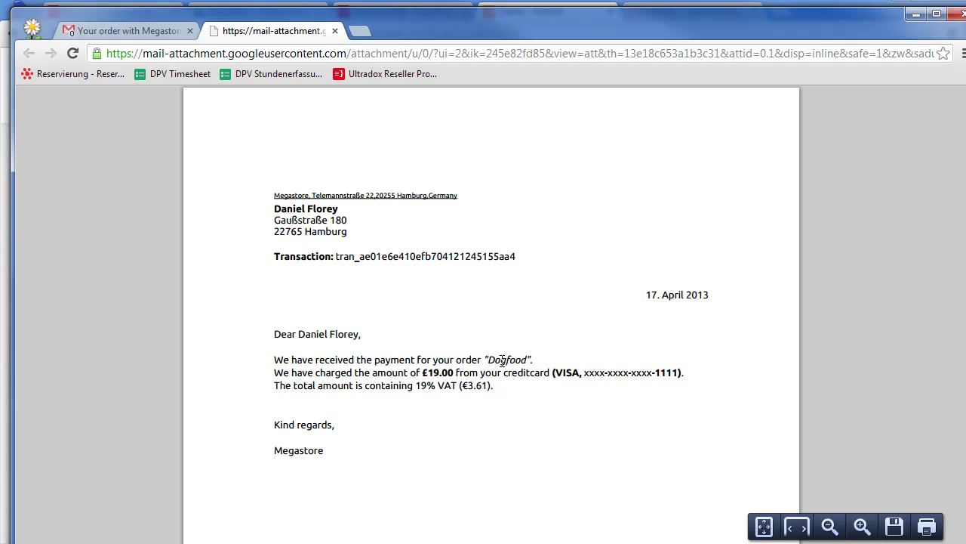
scroll(548, 362, "down", 3)
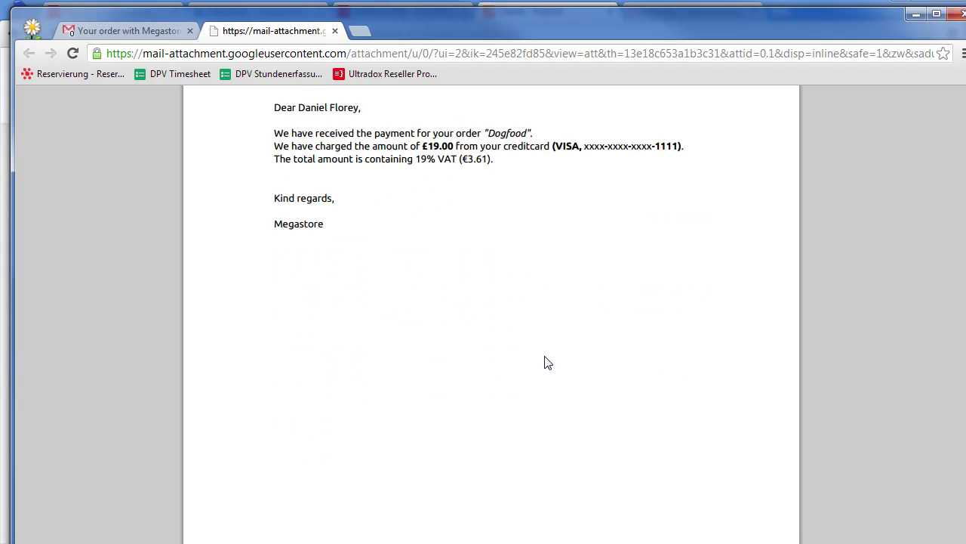
scroll(548, 363, "down", 1)
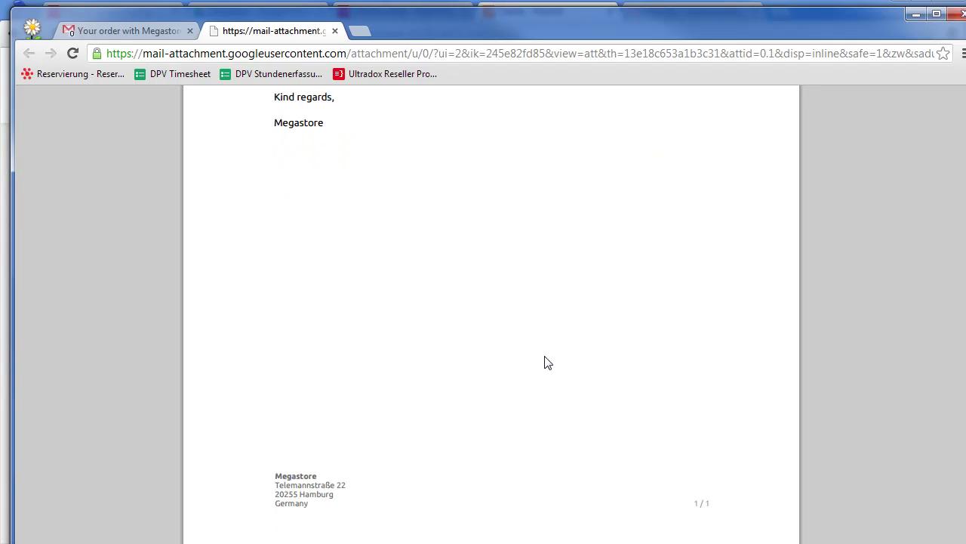
scroll(548, 362, "up", 5)
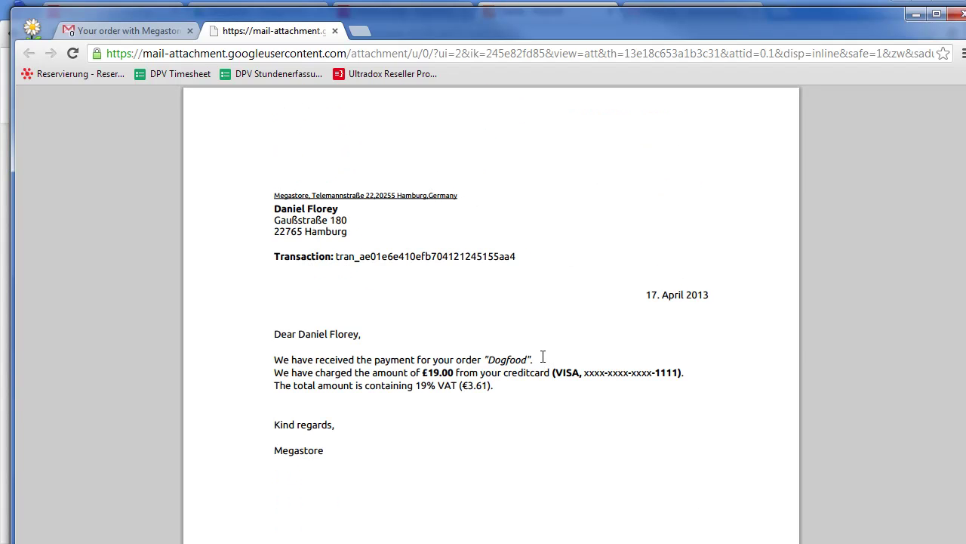